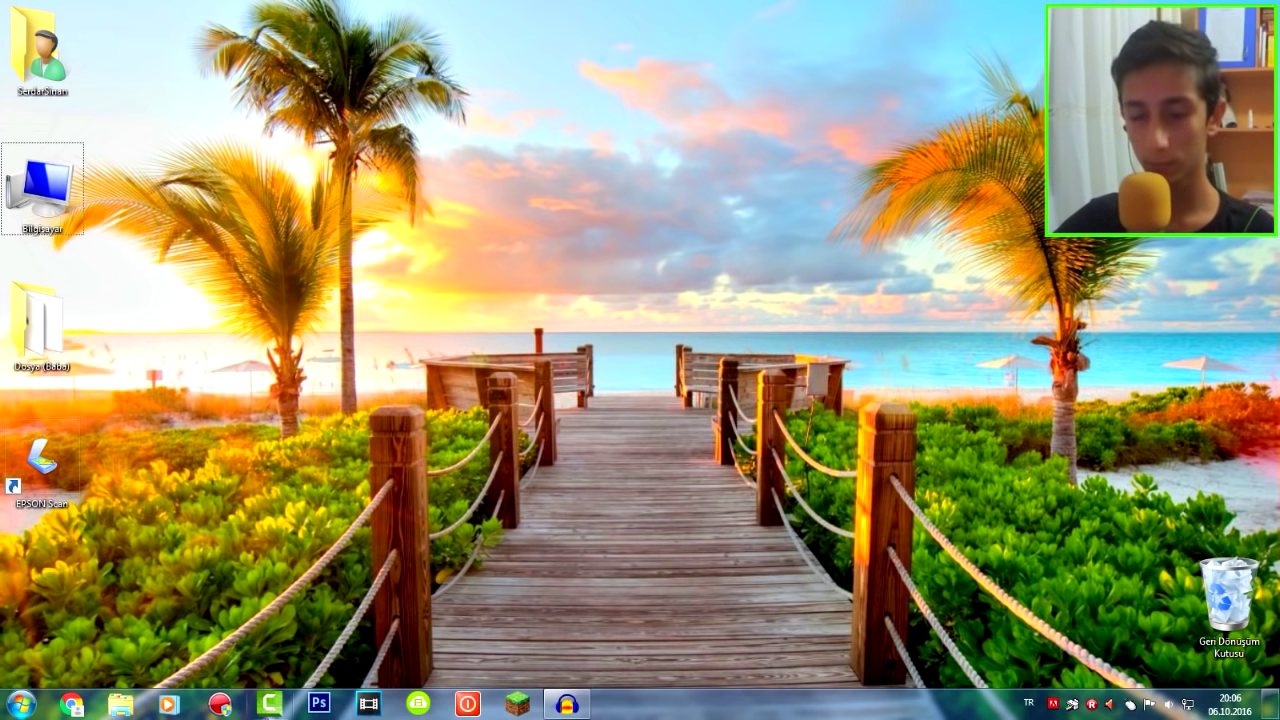
Open the Action! screen recorder and look through its video, audio, benchmark and screenshot capture pages
left_click(224, 705)
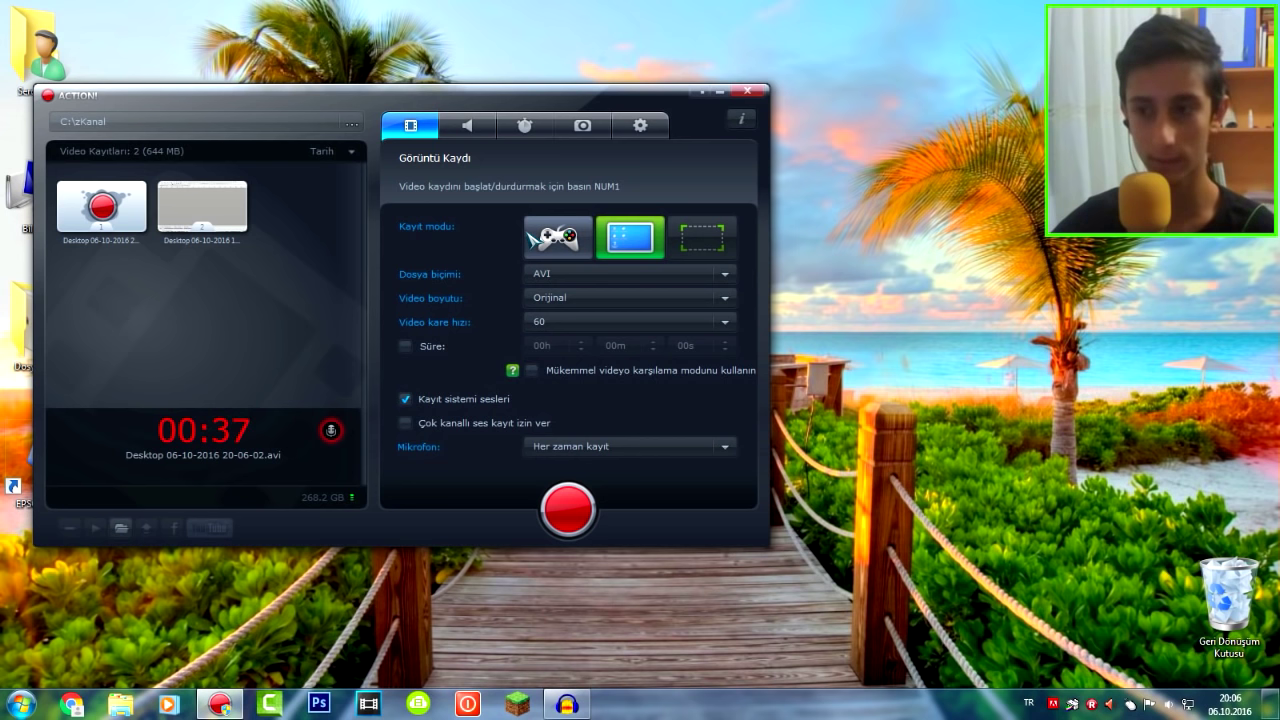
left_click(645, 124)
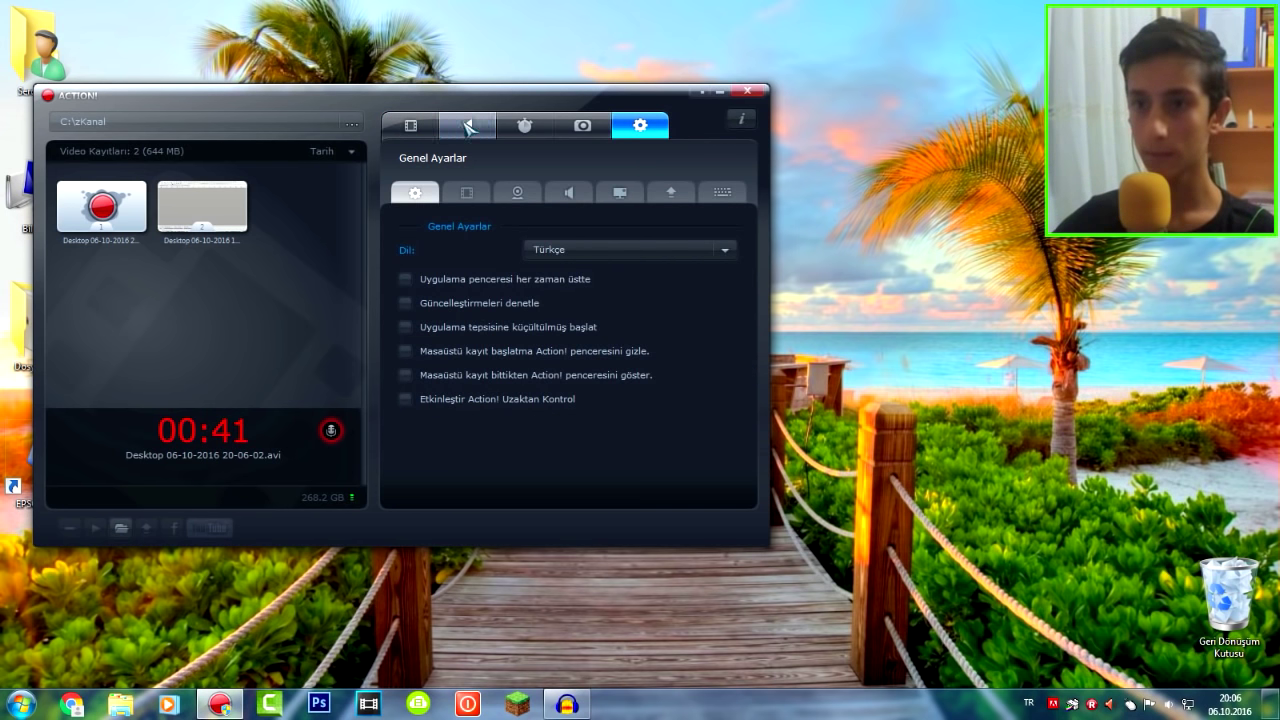
left_click(410, 125)
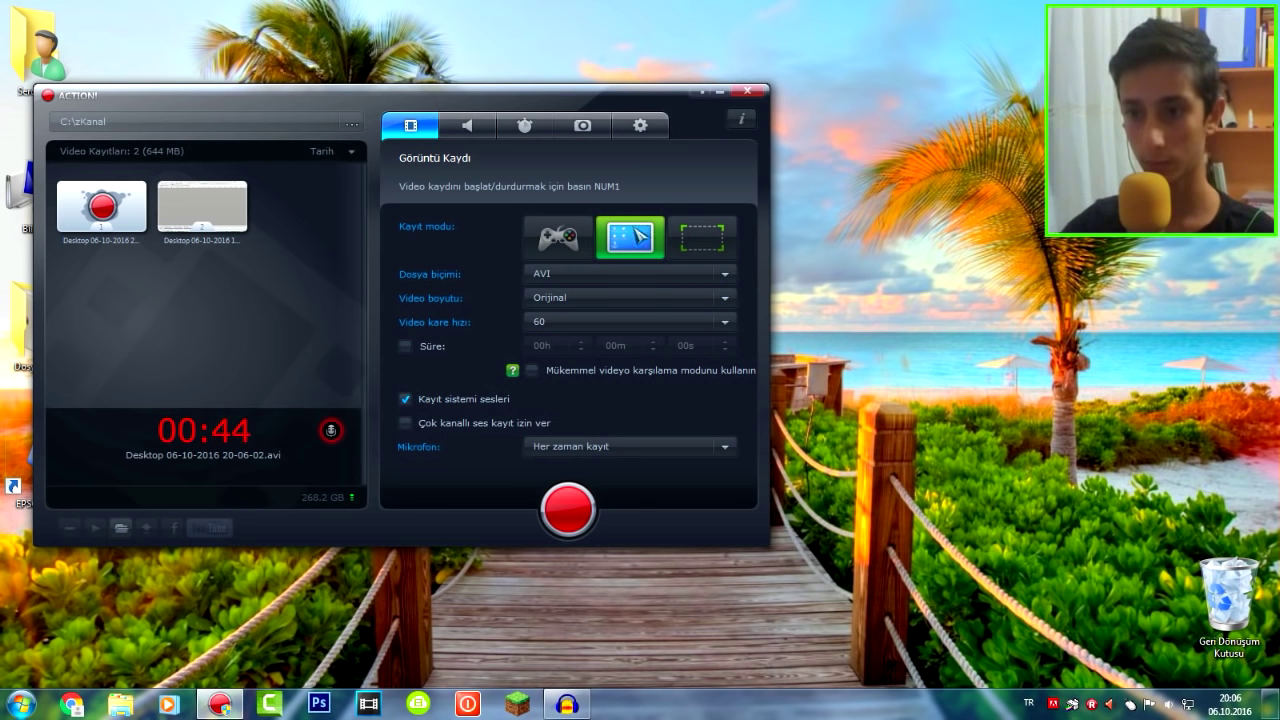
left_click(481, 132)
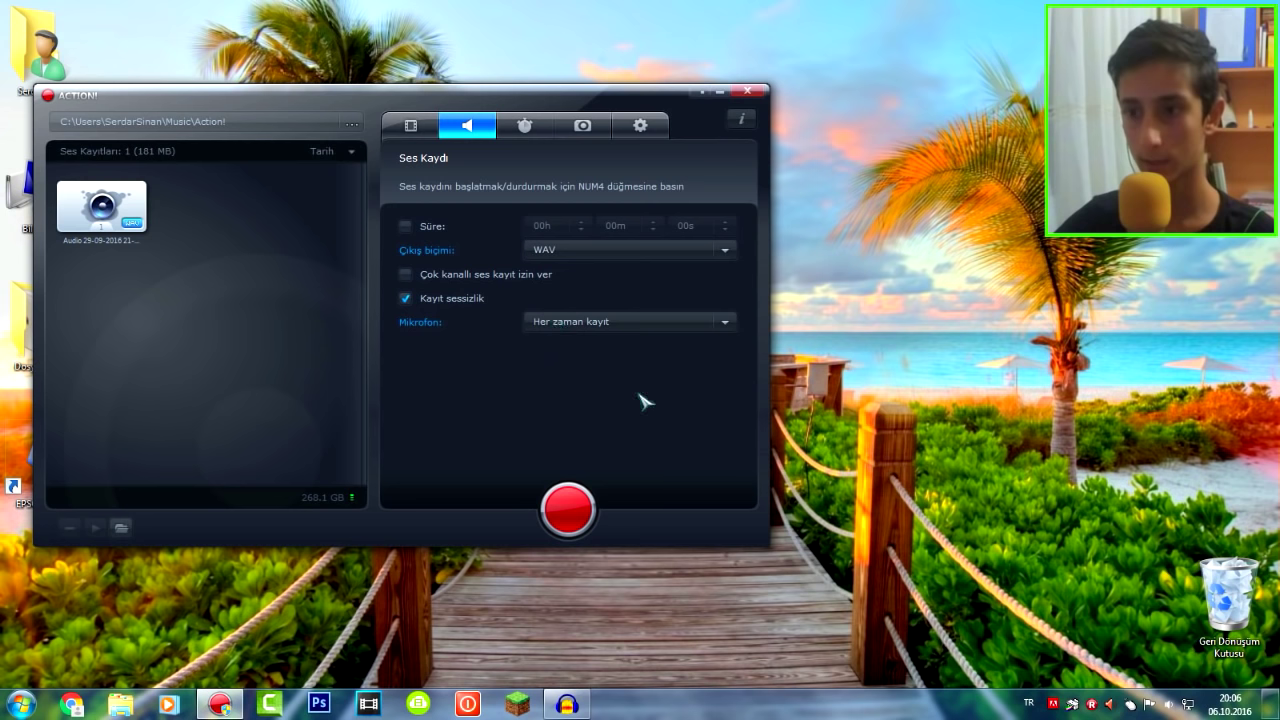
left_click(524, 125)
left_click(582, 125)
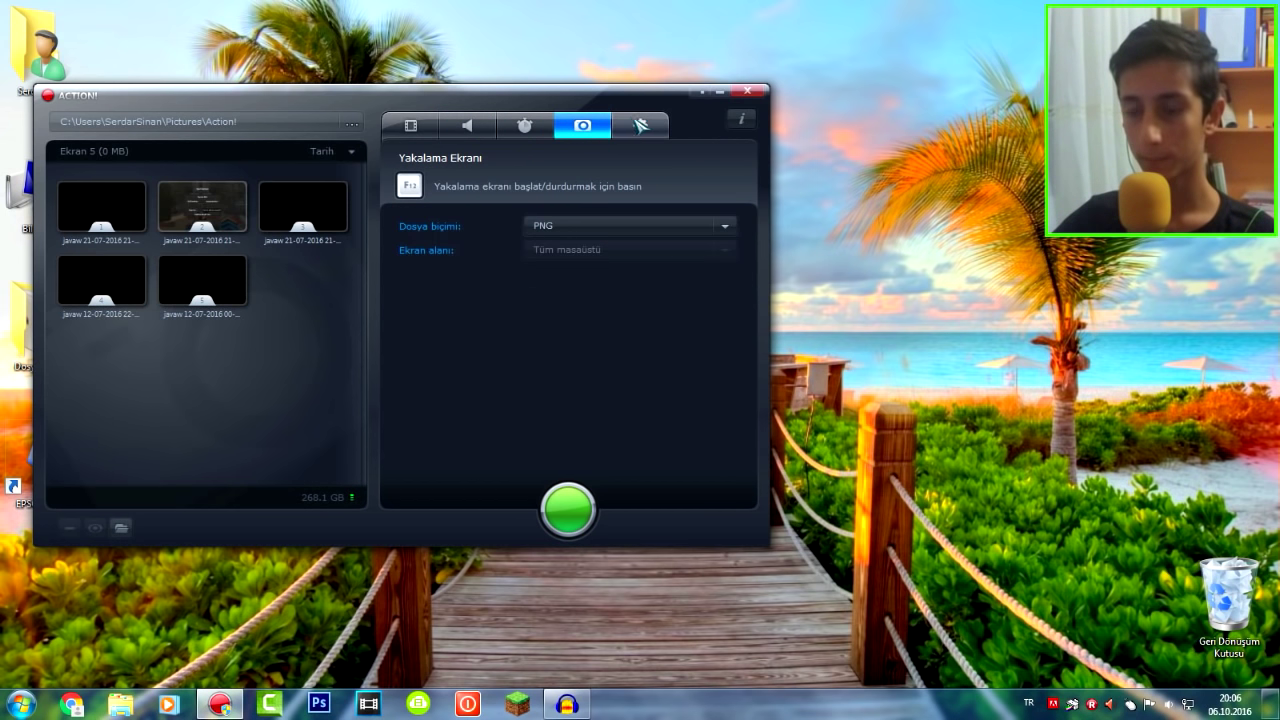
Examine Action!'s video, webcam and audio settings, including the available AAC bitrates and the microphone device
left_click(640, 125)
left_click(470, 195)
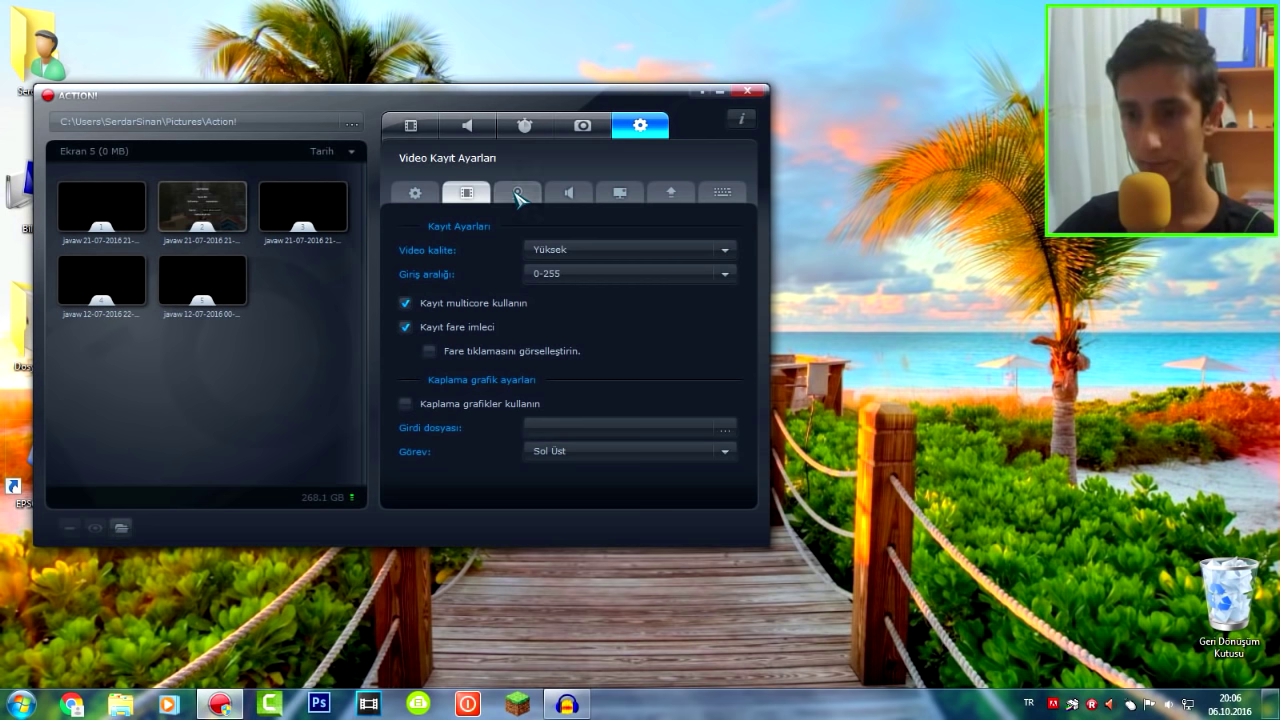
left_click(517, 195)
left_click(568, 193)
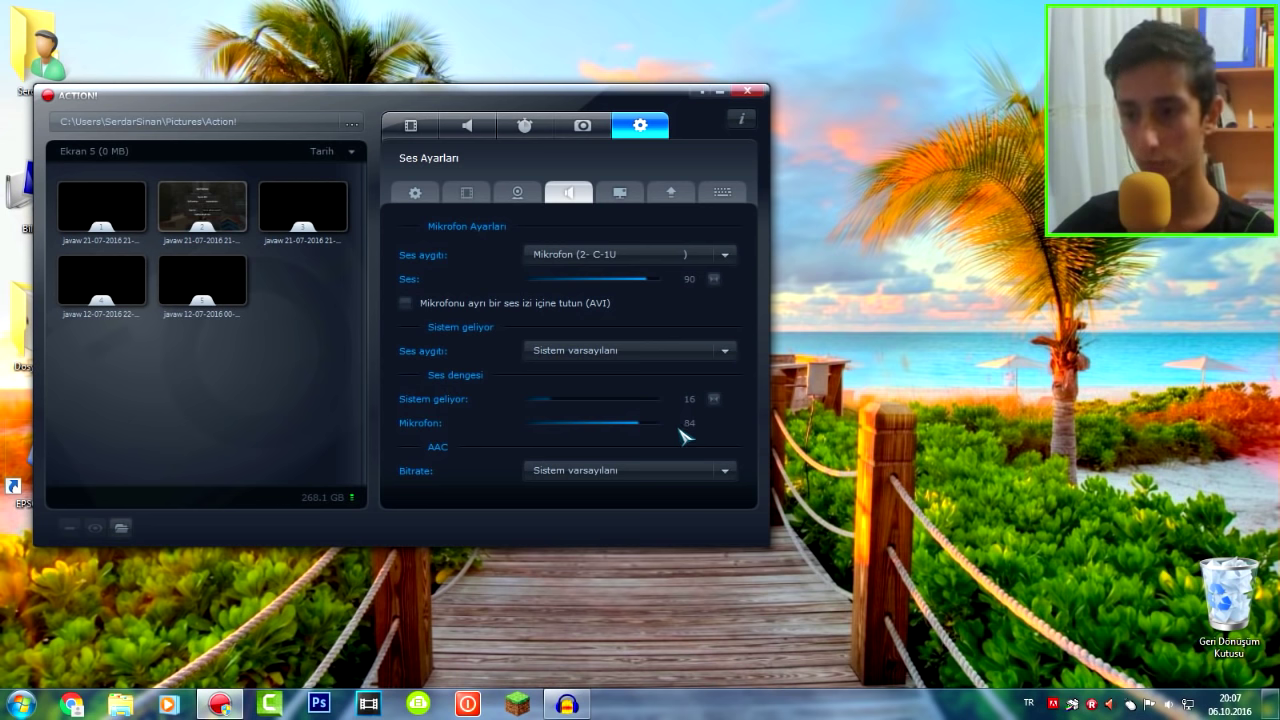
left_click(597, 478)
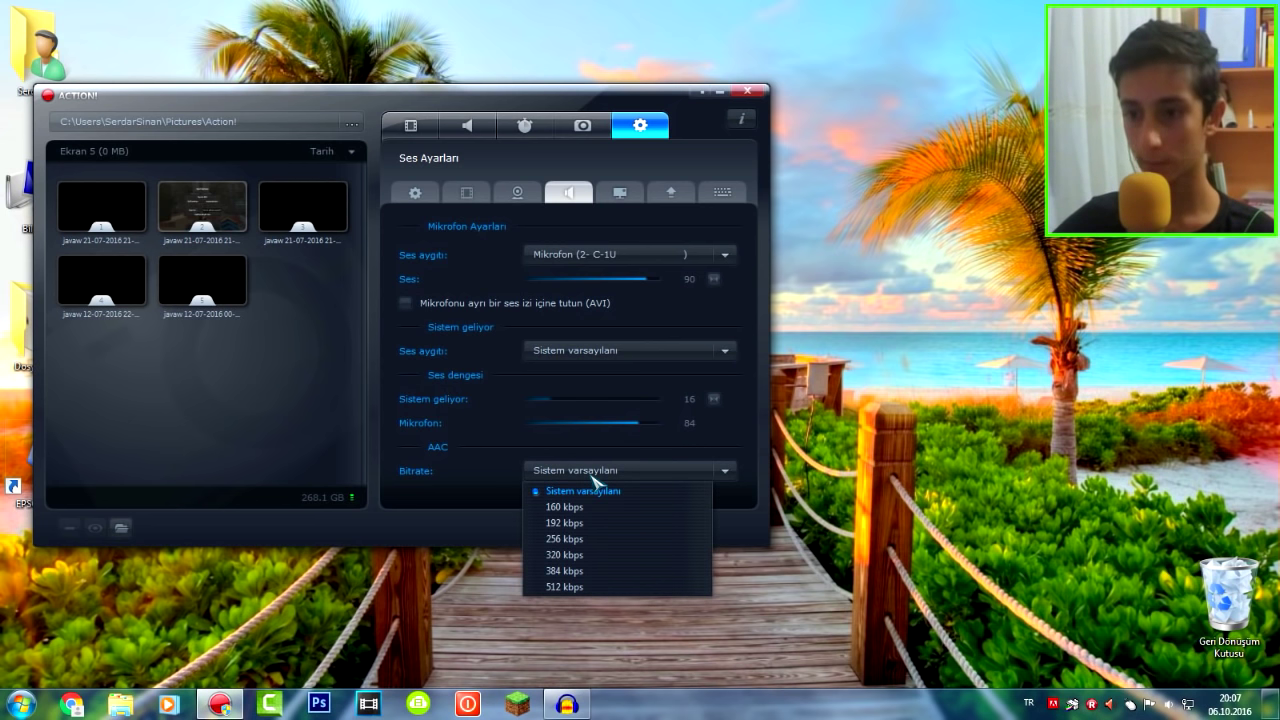
left_click(592, 480)
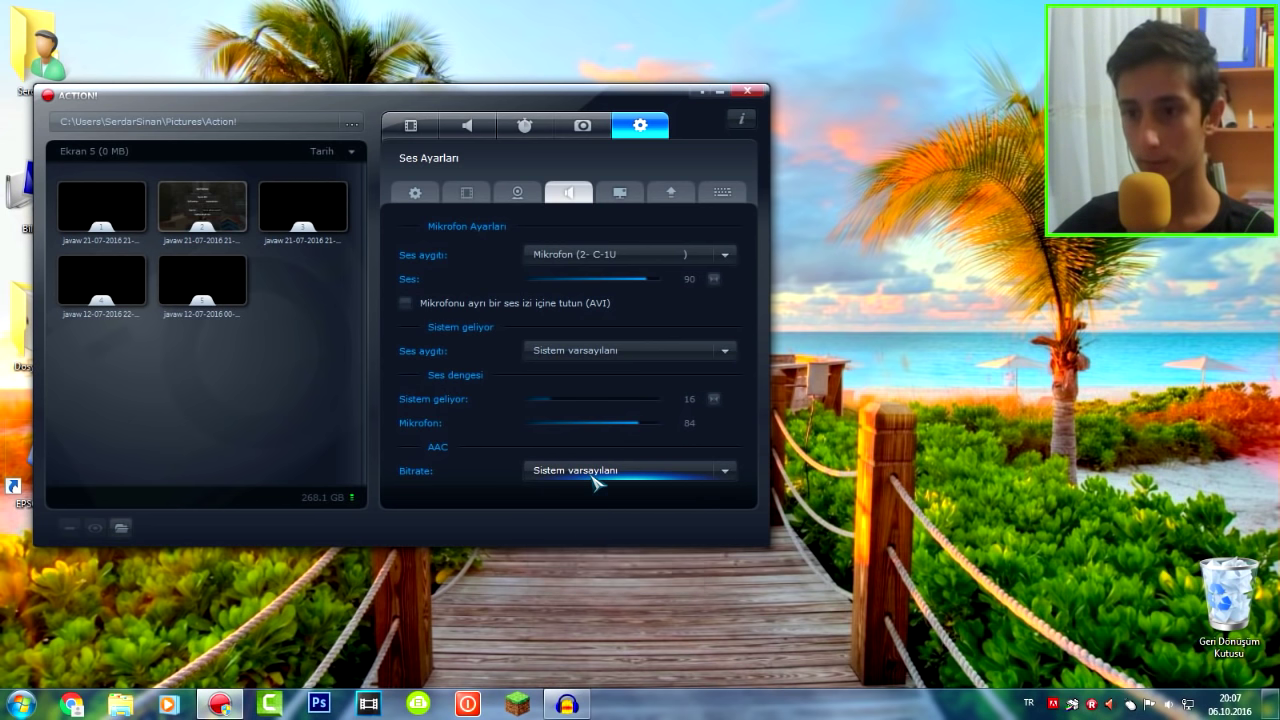
left_click(605, 258)
Review Action!'s remaining settings pages, including the export and hotkey settings, and minimize the recorder
left_click(620, 192)
left_click(670, 192)
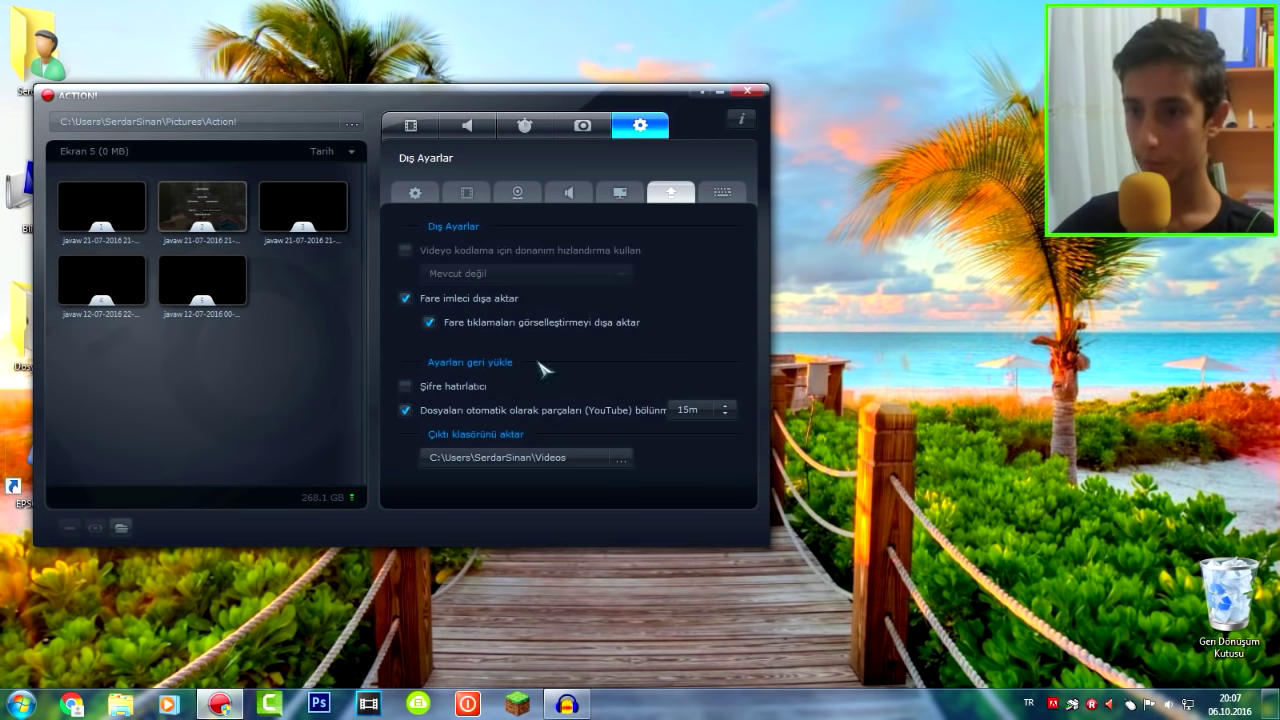
left_click(722, 192)
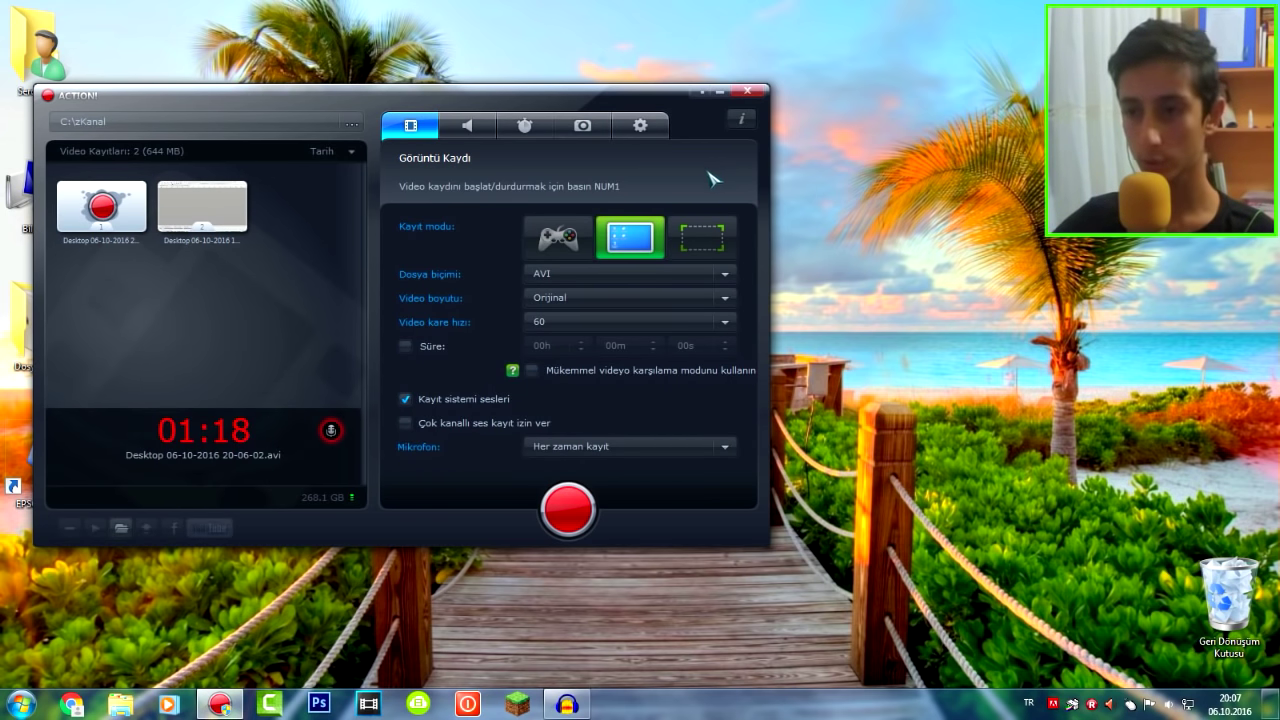
left_click(704, 93)
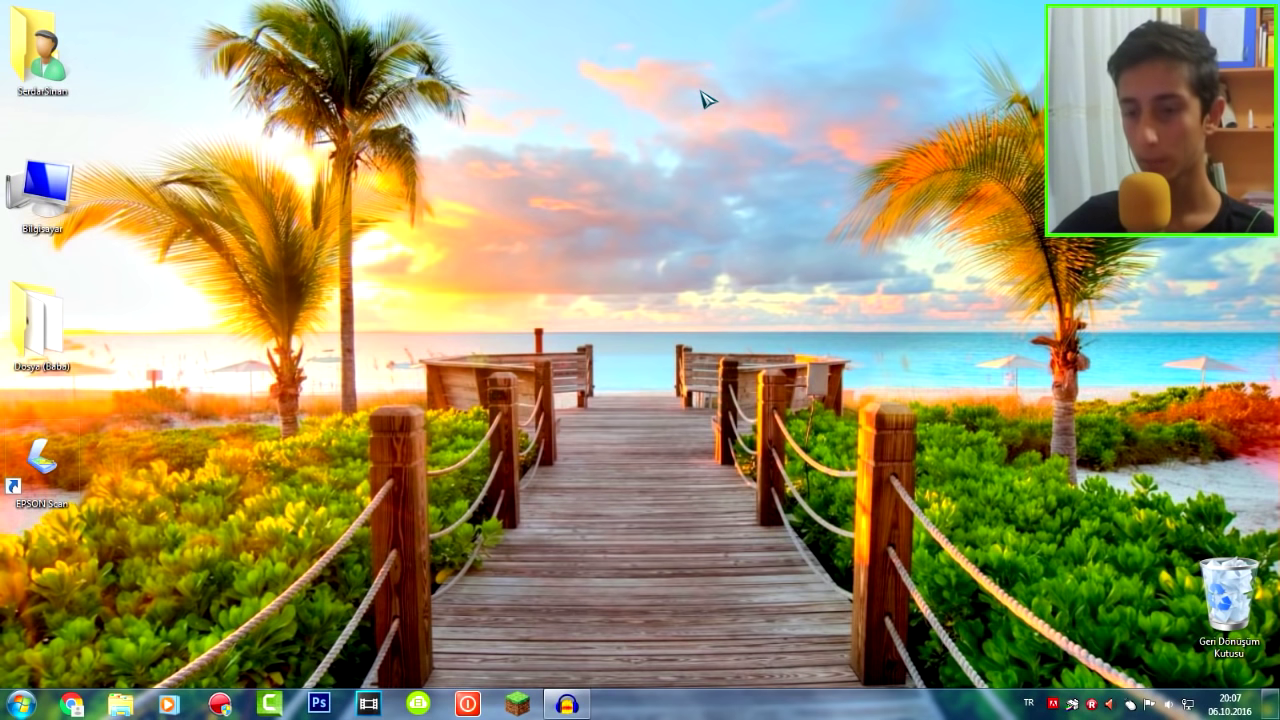
Switch to Audacity and view more of the waveform being recorded
left_click(580, 708)
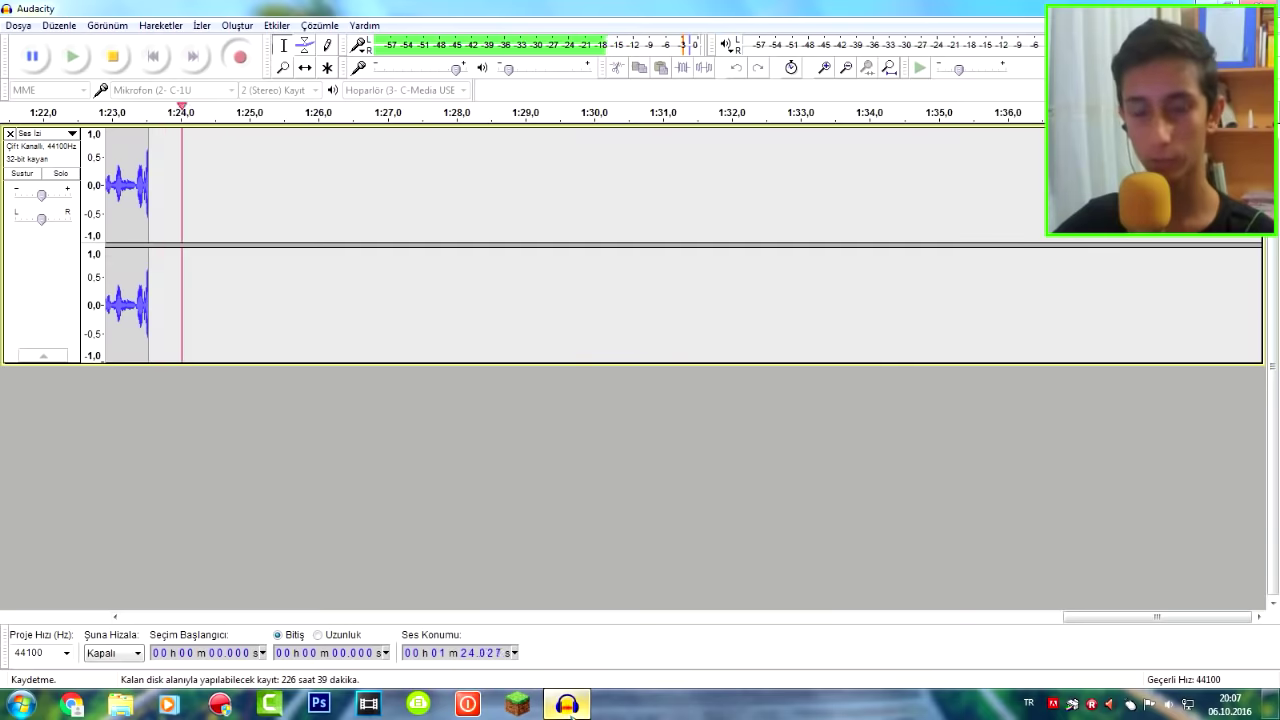
left_click(846, 67)
left_click(846, 67)
left_click(834, 69)
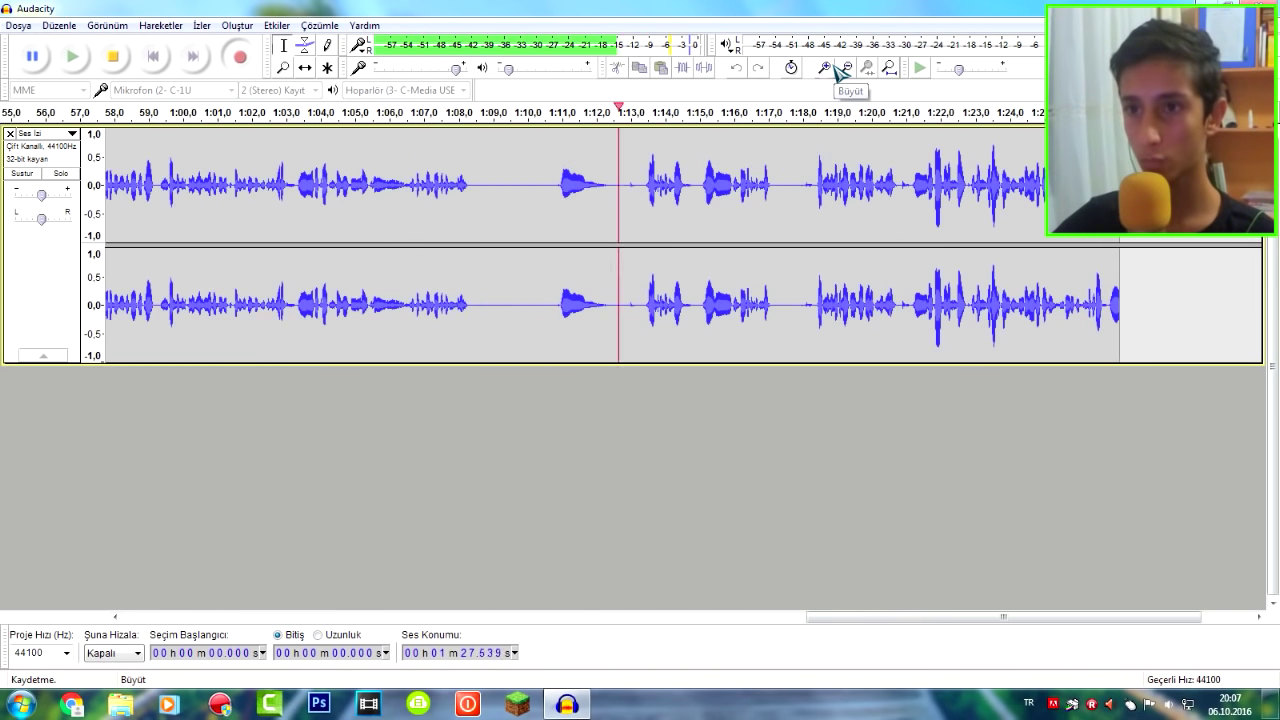
left_click(834, 69)
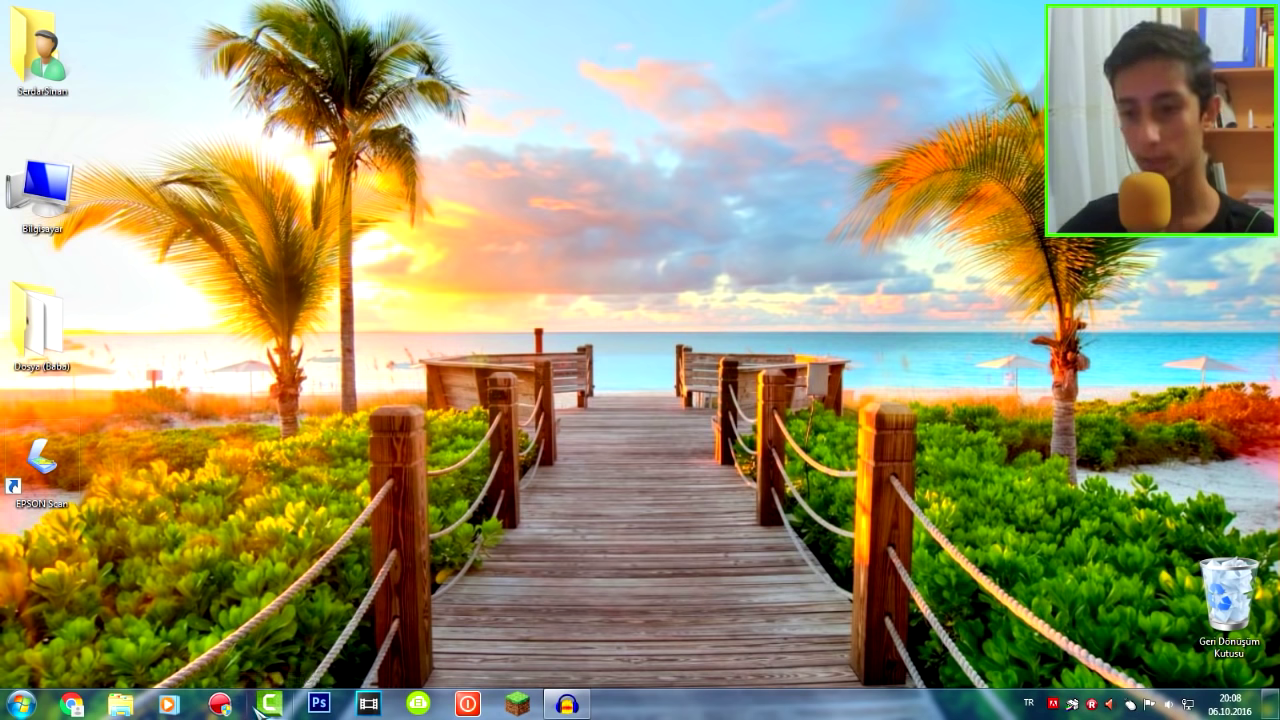
Switch to Vegas Pro and open the hazır video folder inside C:\zKanal in Windows Explorer
left_click(368, 705)
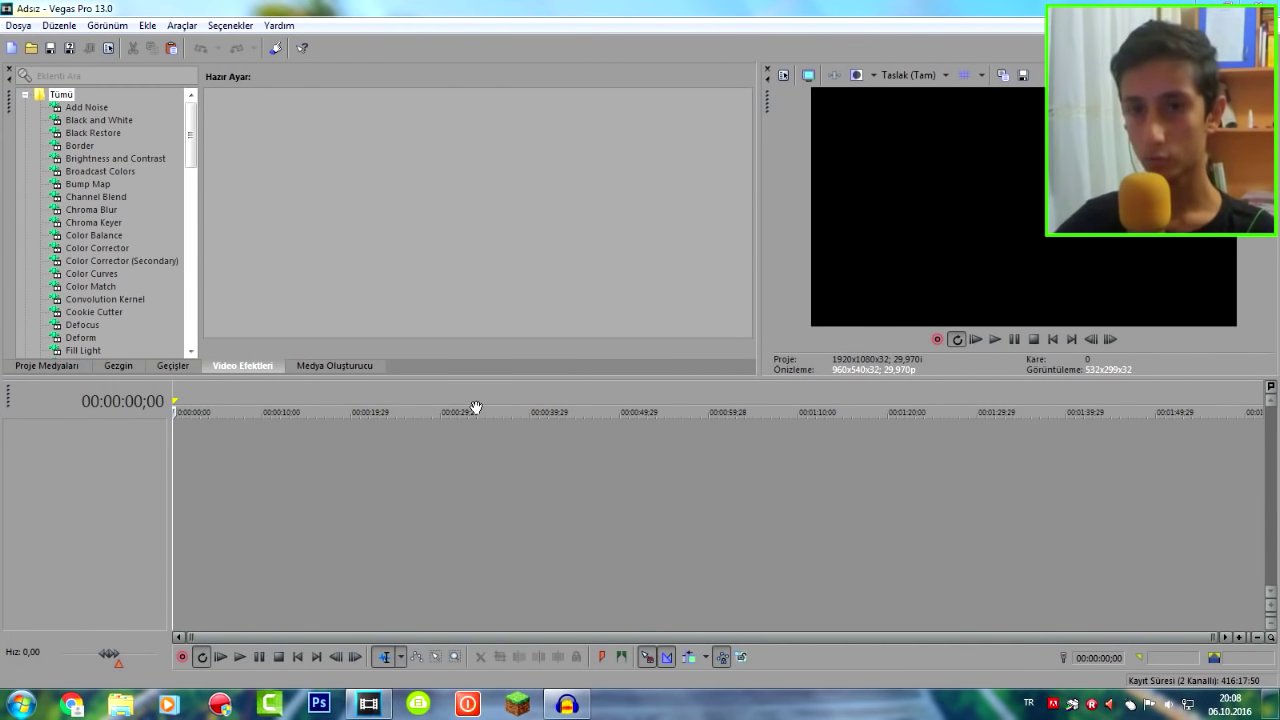
left_click(22, 704)
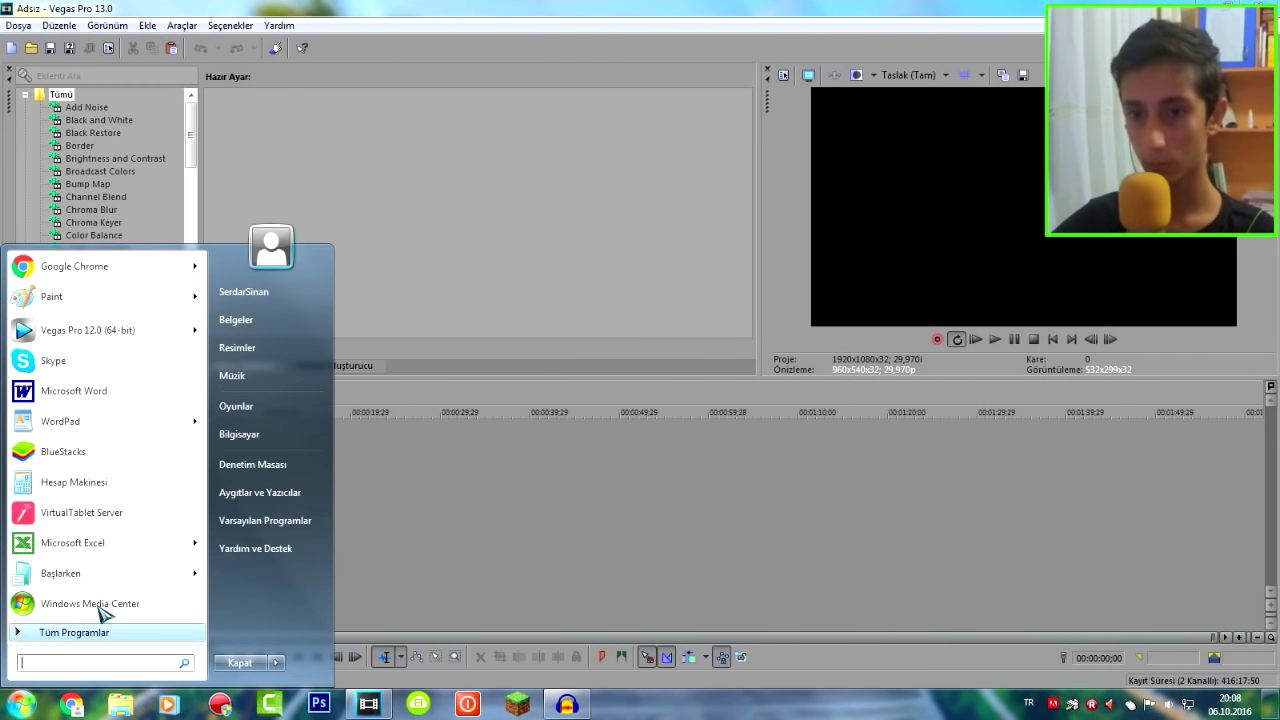
left_click(266, 442)
double_click(520, 188)
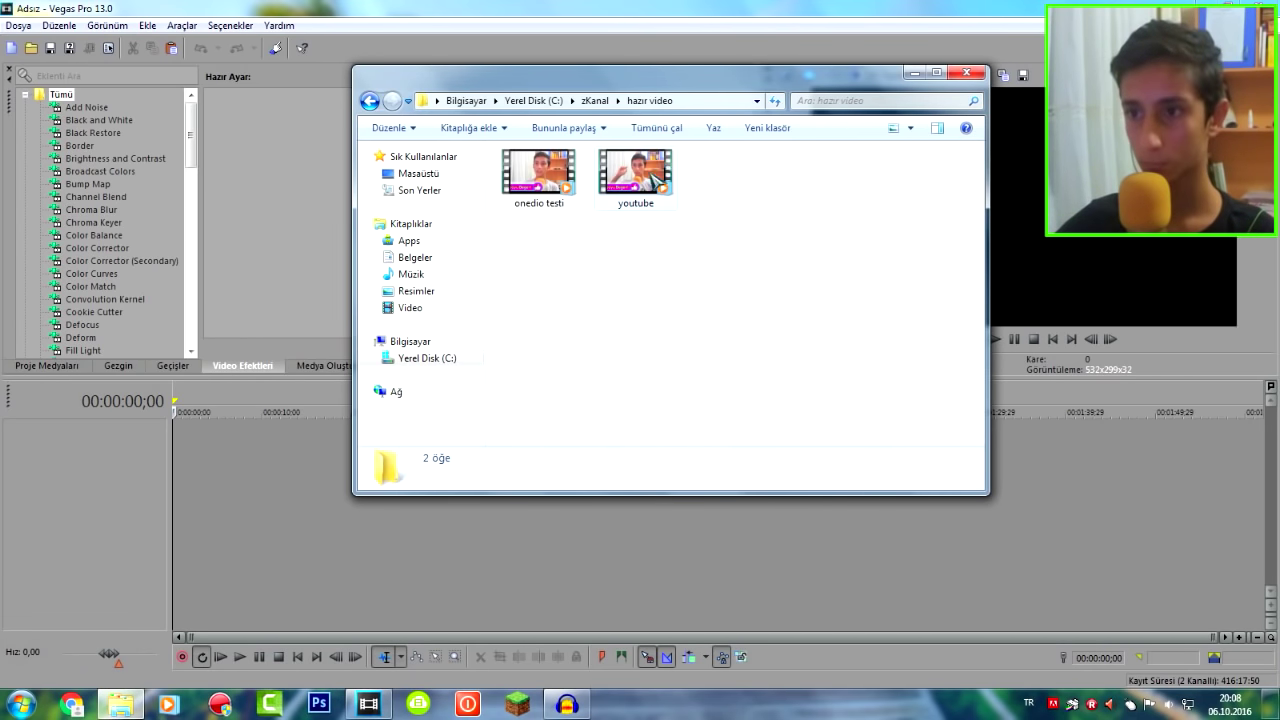
Add the onedio testi video to the start of the empty timeline and put the Explorer window away
left_click_drag(600, 72, 1018, 131)
left_click(962, 245)
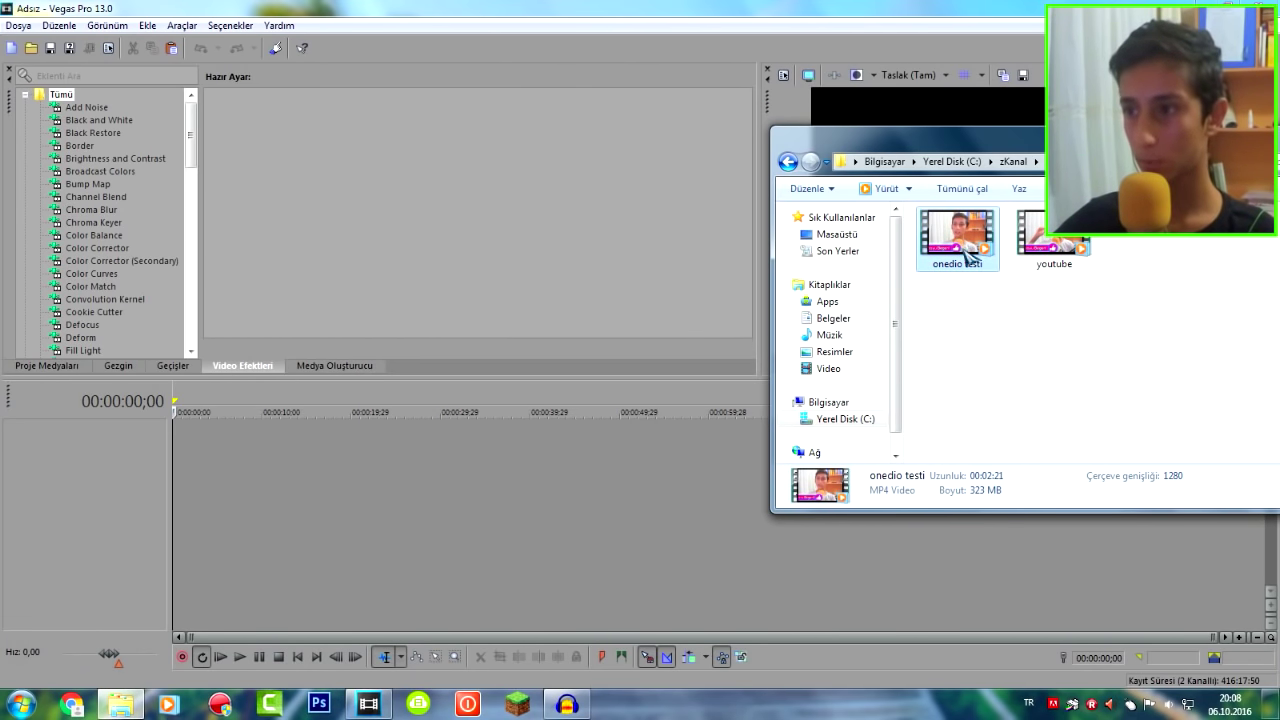
left_click_drag(980, 240, 155, 483)
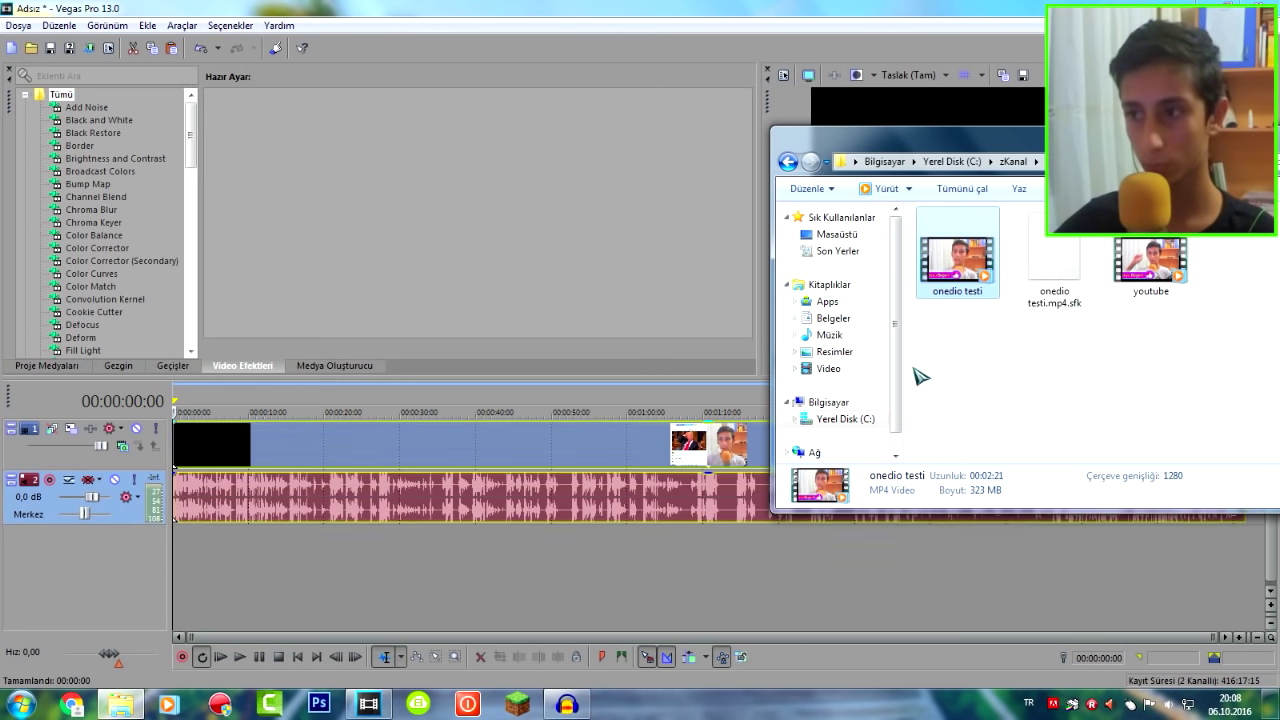
left_click(1030, 161)
Add a short fade-in and fade-out to both the video and the audio of the onedio testi clip
left_click(188, 435)
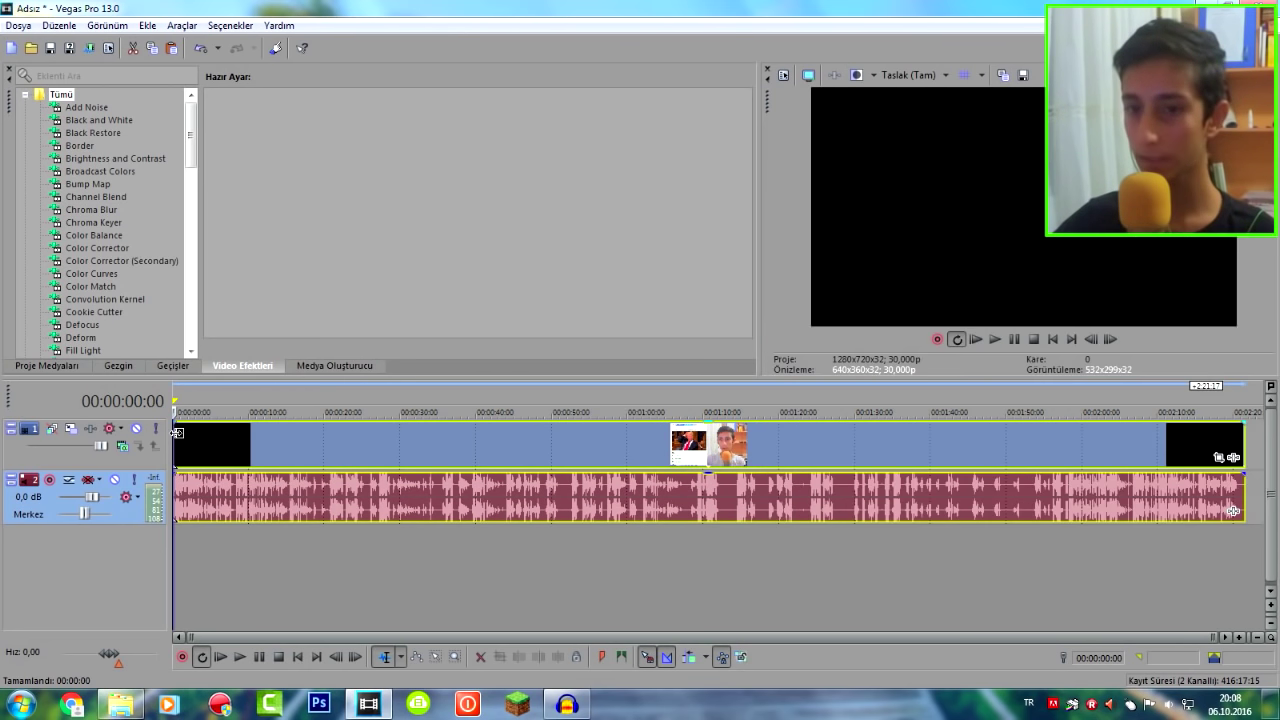
scroll(188, 435, "up", 5)
scroll(376, 462, "down", 5)
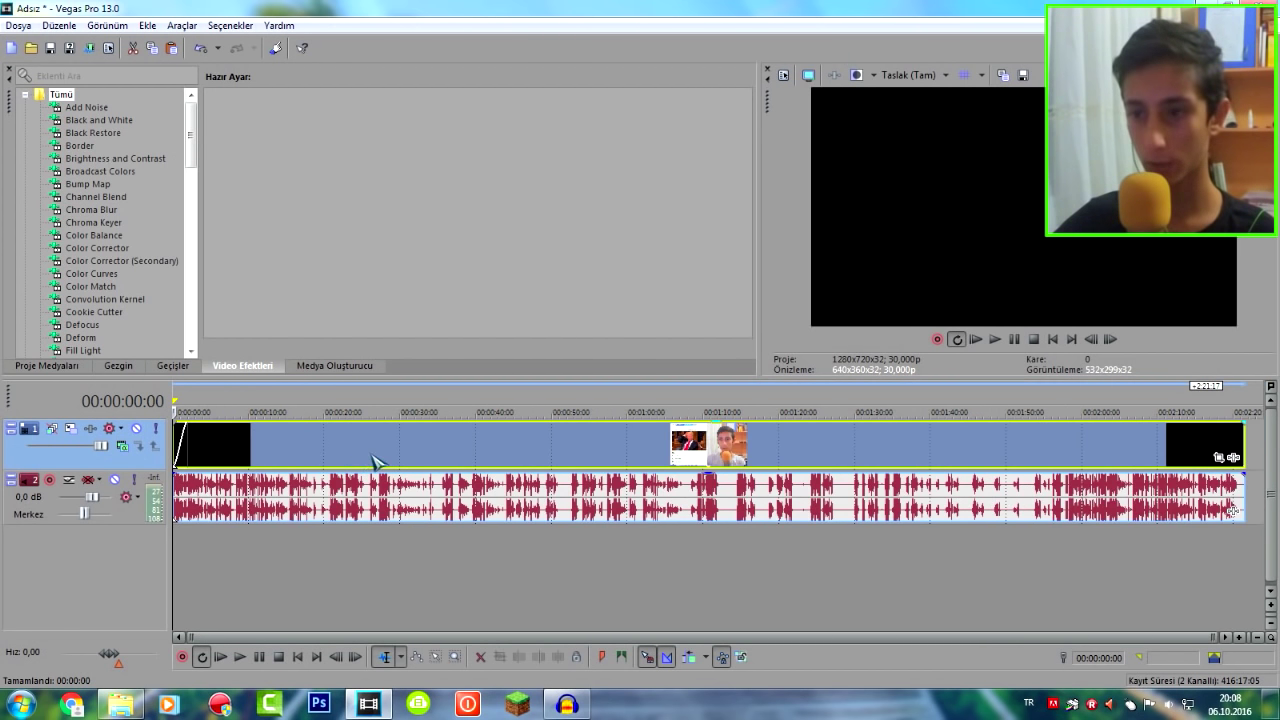
left_click(1228, 430)
left_click(1244, 430)
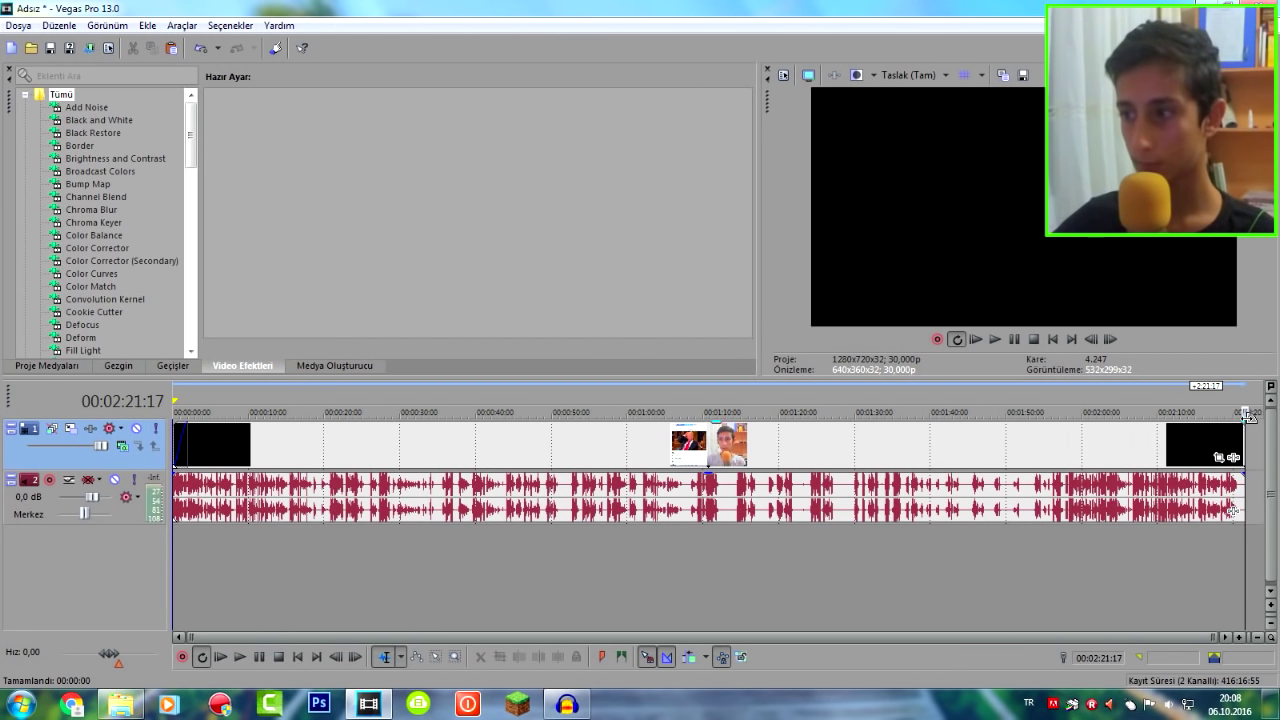
left_click_drag(1242, 474, 1198, 475)
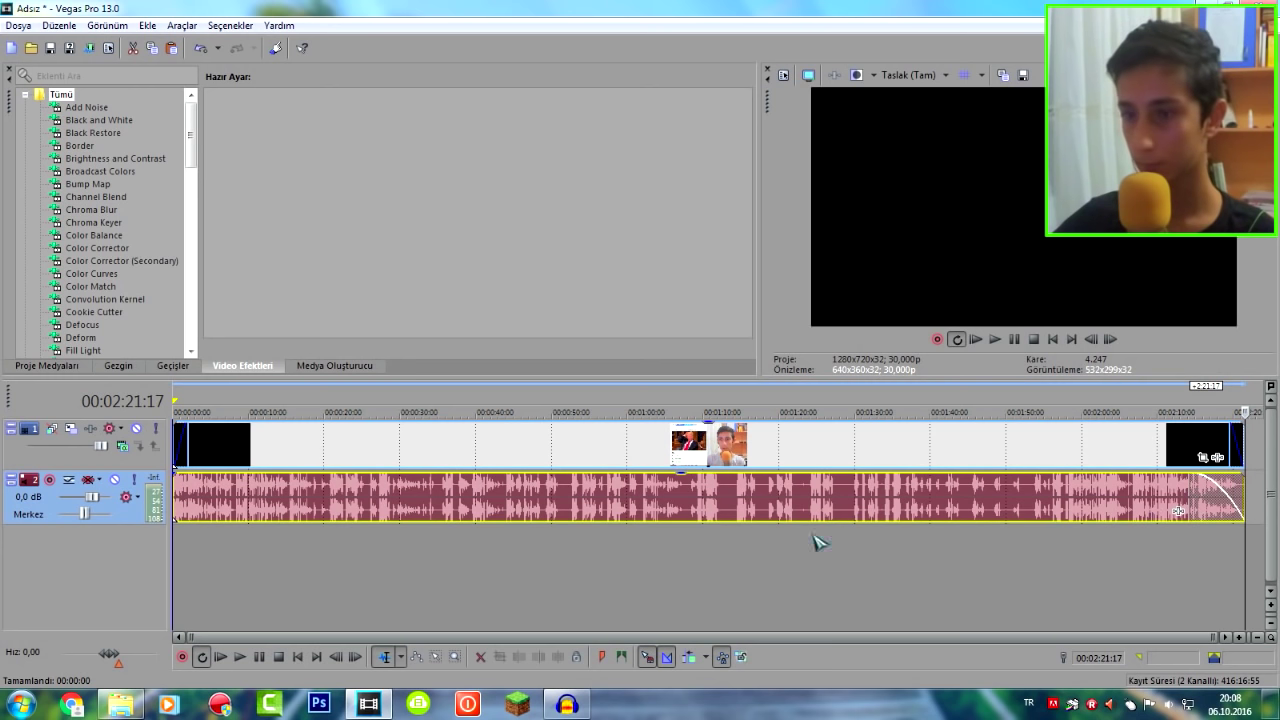
left_click(265, 451)
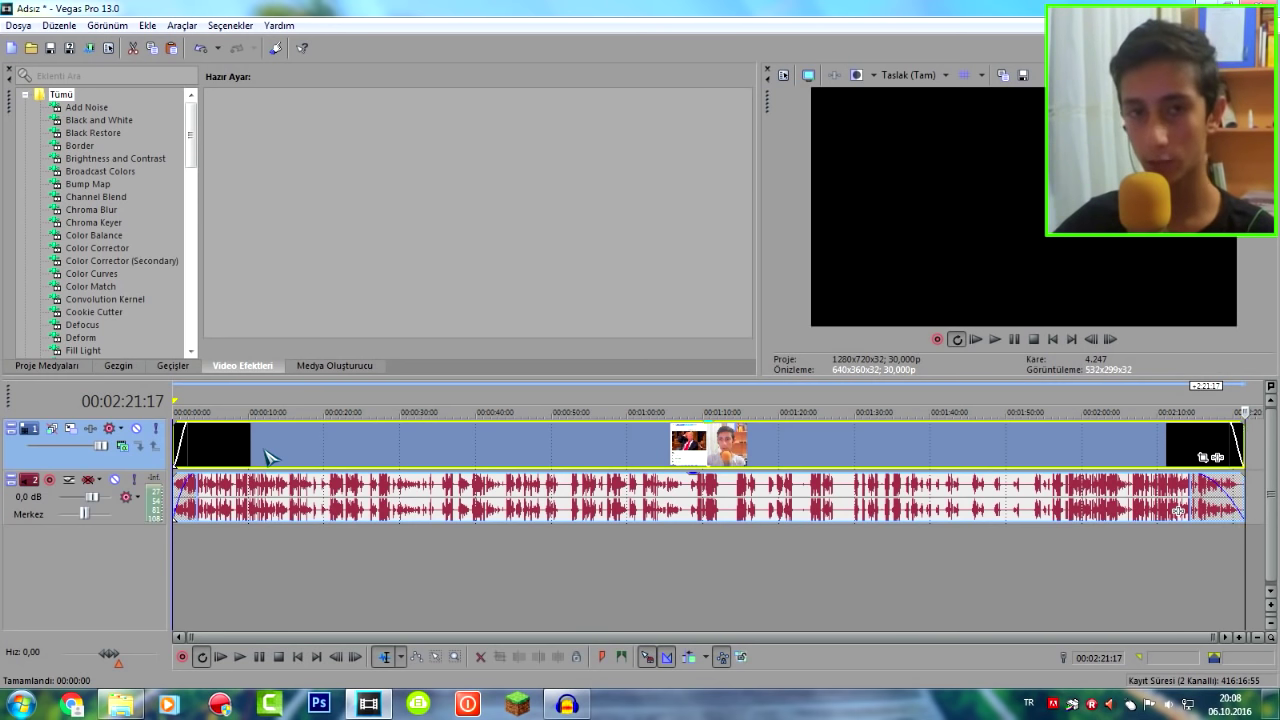
Preview the fade-in at the start of the clip
left_click(195, 437)
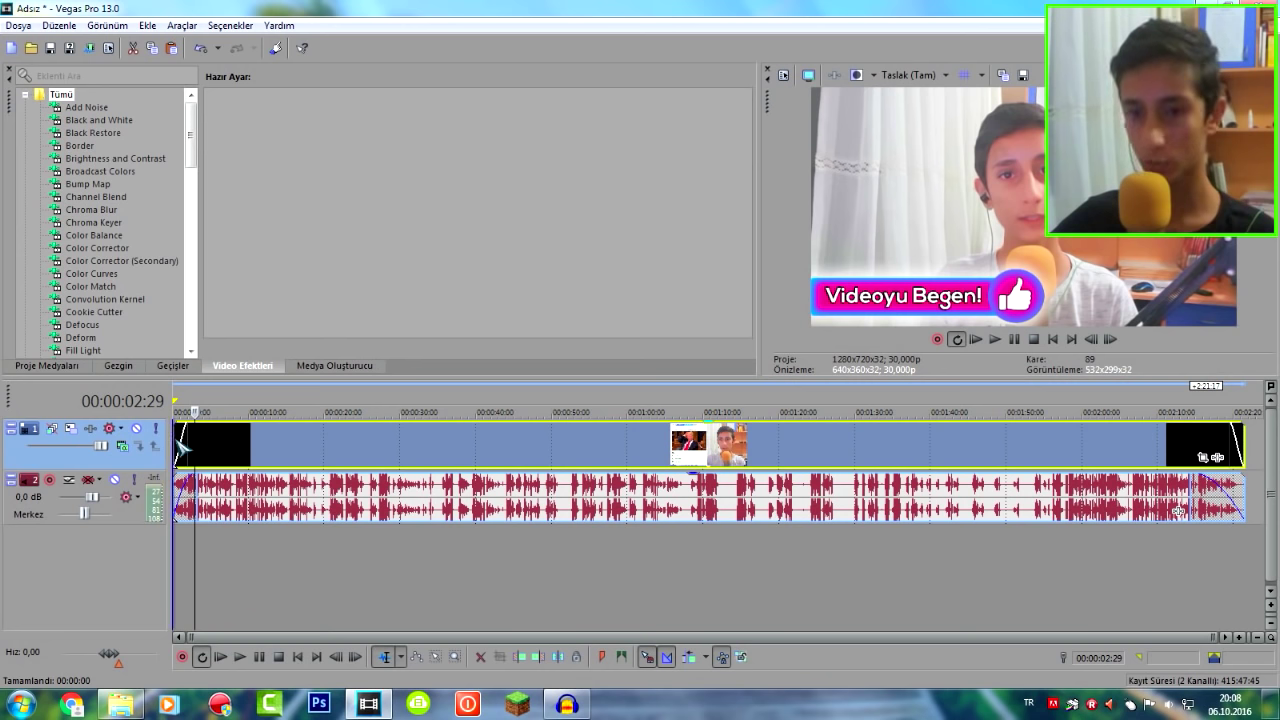
left_click(176, 440)
scroll(200, 440, "up", 3)
Set the loop region to cover the whole project with Seçimi Proje İçin Ayarla
right_click(288, 400)
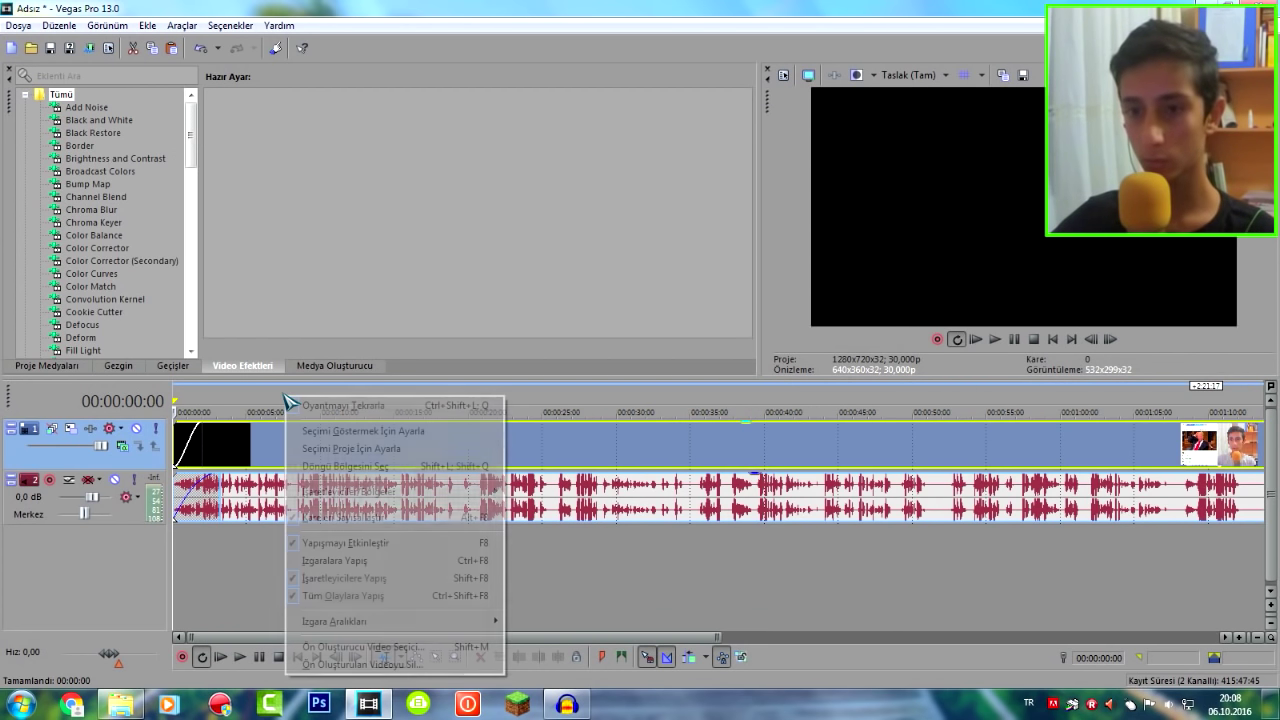
left_click(374, 449)
right_click(710, 390)
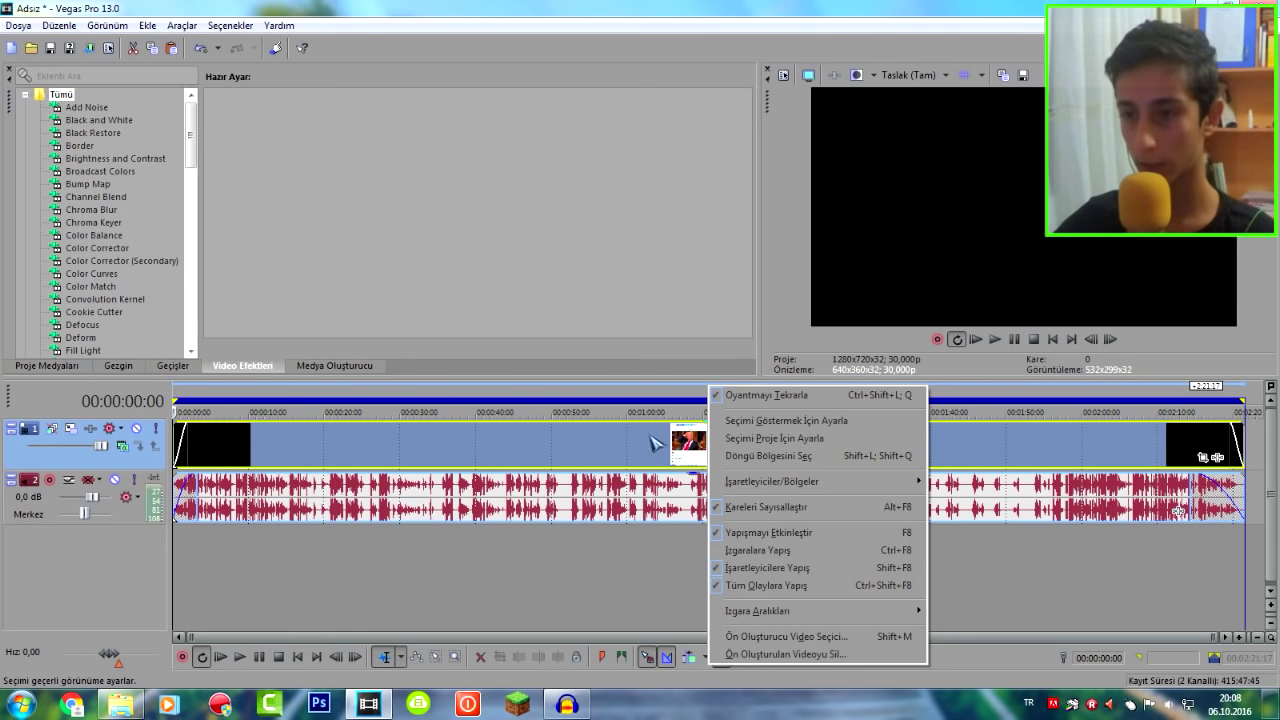
left_click(561, 441)
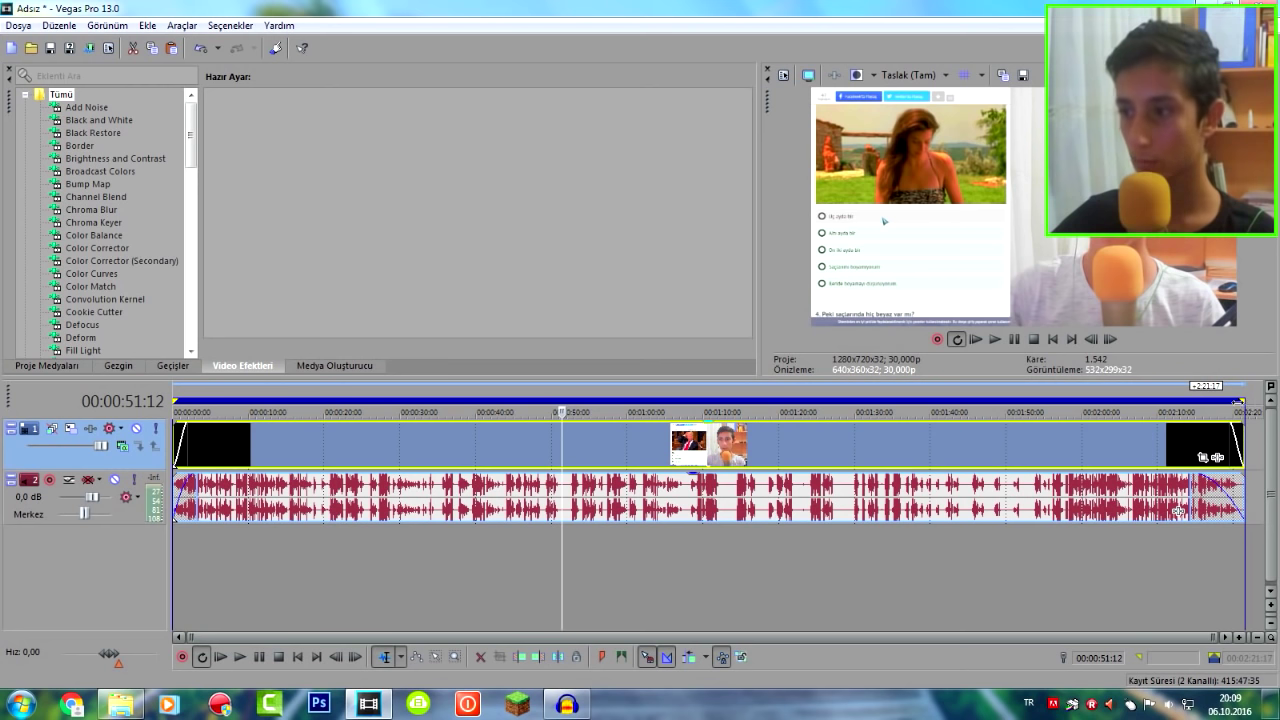
mouse_move(1241, 399)
left_mouse_down()
mouse_move(513, 414)
mouse_move(1240, 400)
left_mouse_up()
Place the cursor at 00:00:45:28 and set the preview quality to Taslak (Otomatik)
left_click(520, 407)
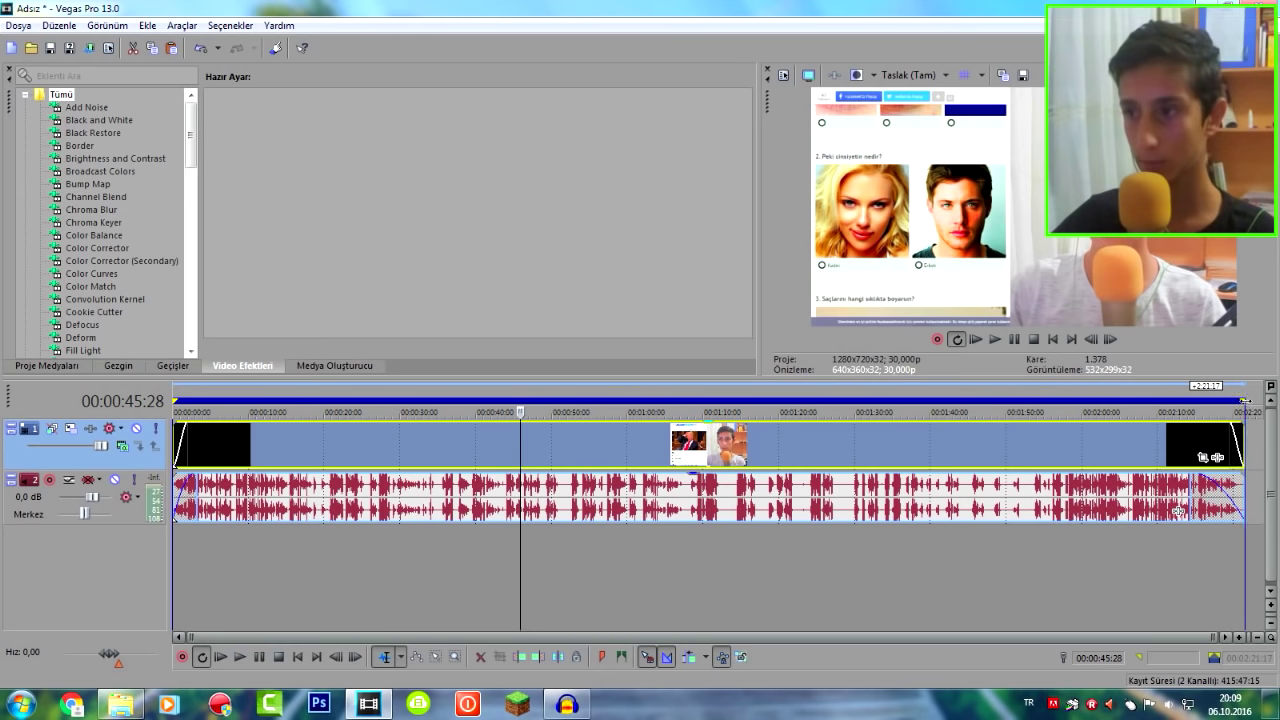
left_click(912, 75)
mouse_move(915, 98)
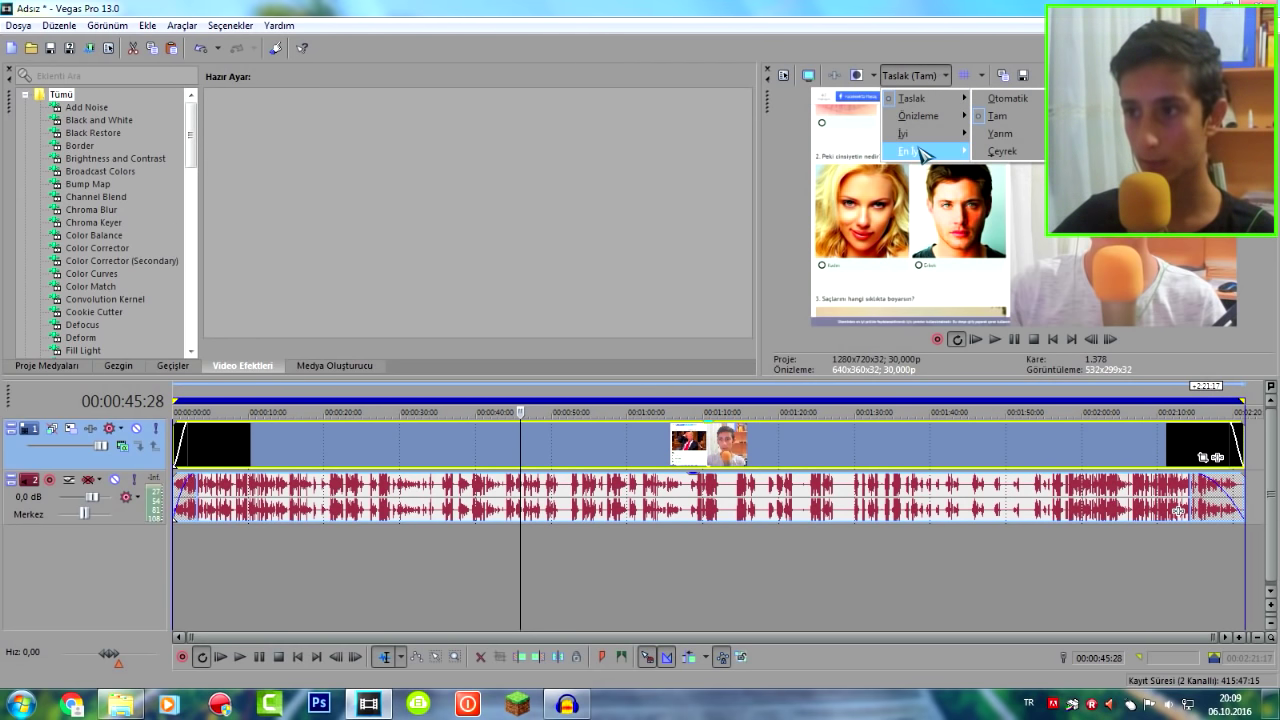
left_click(1008, 104)
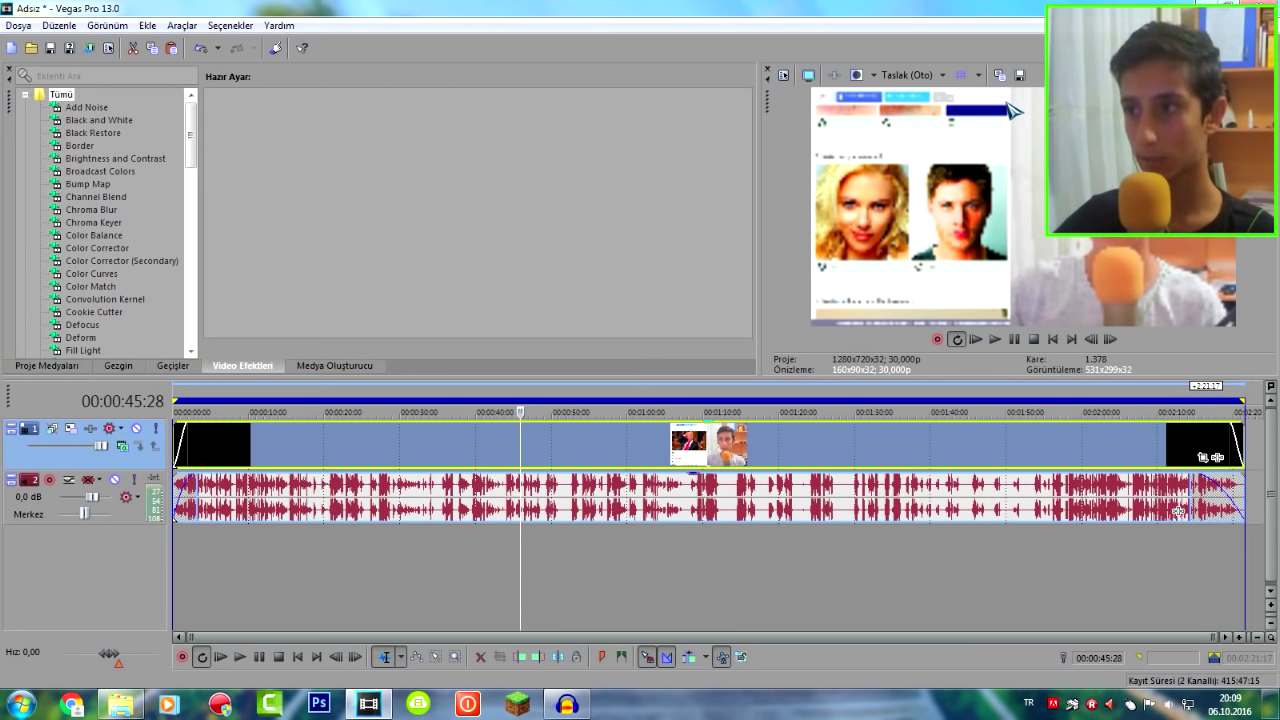
Play a short stretch to check the preview, then place the cursor at 00:00:28:28
left_click(1014, 339)
left_click(1014, 339)
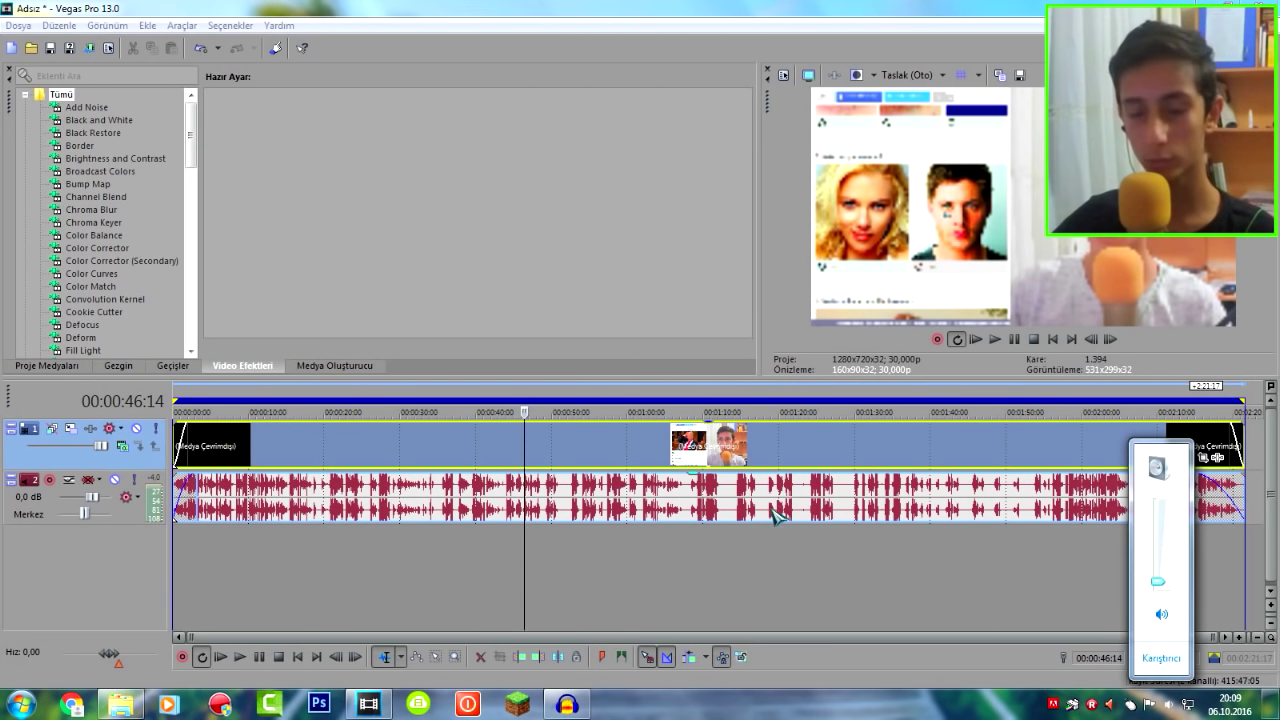
left_click(392, 432)
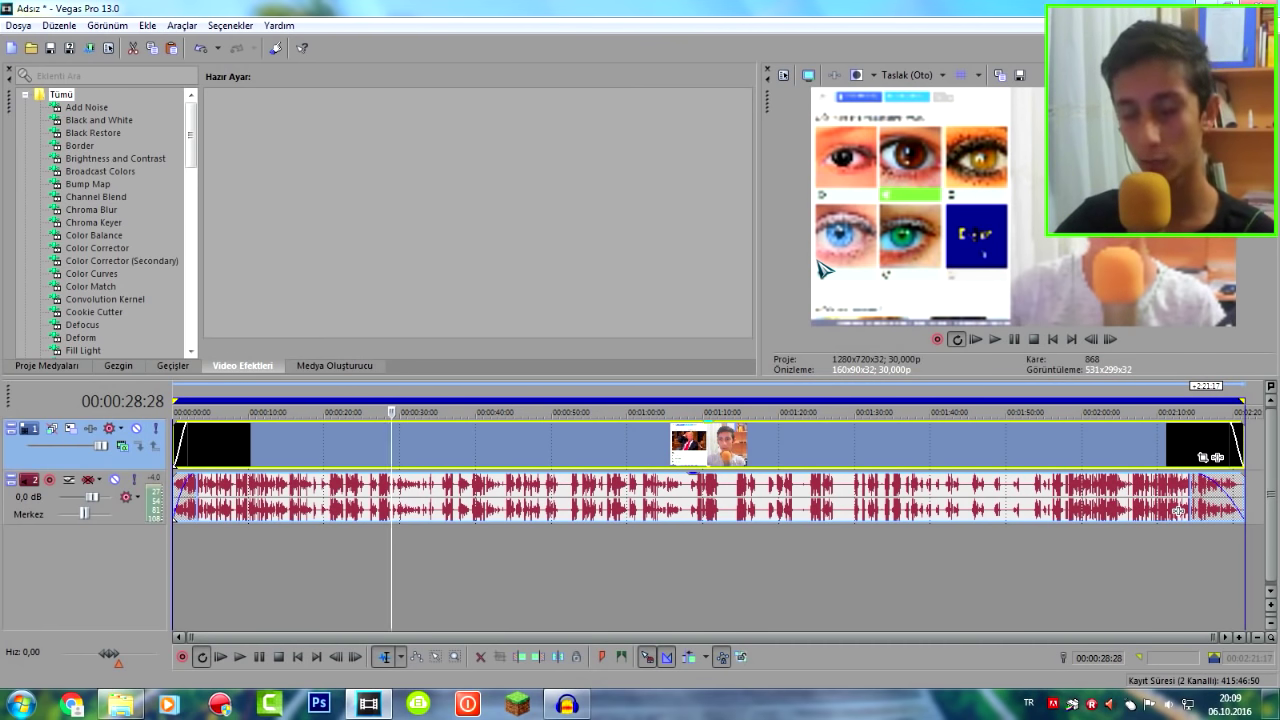
Set the preview quality to En İyi (Tam) and play a short stretch, finishing with the cursor at 00:00:13:19
left_click(884, 76)
mouse_move(912, 98)
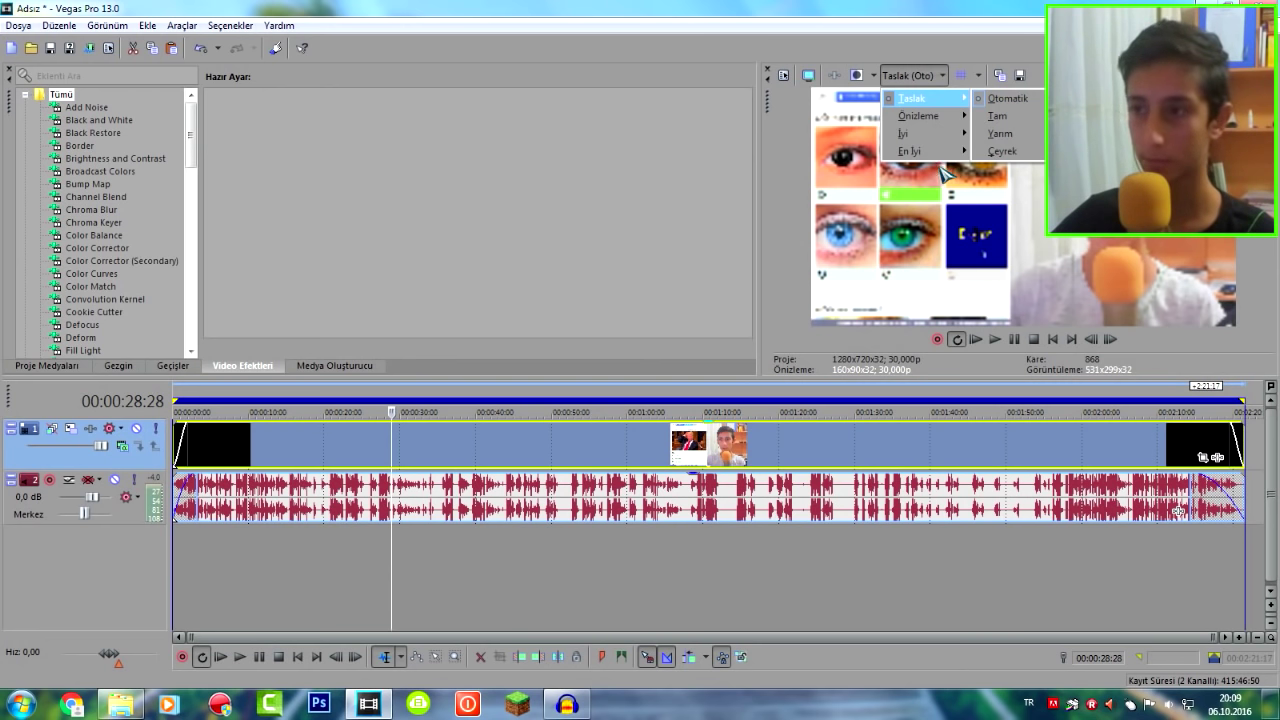
mouse_move(912, 150)
left_click(998, 168)
key("space")
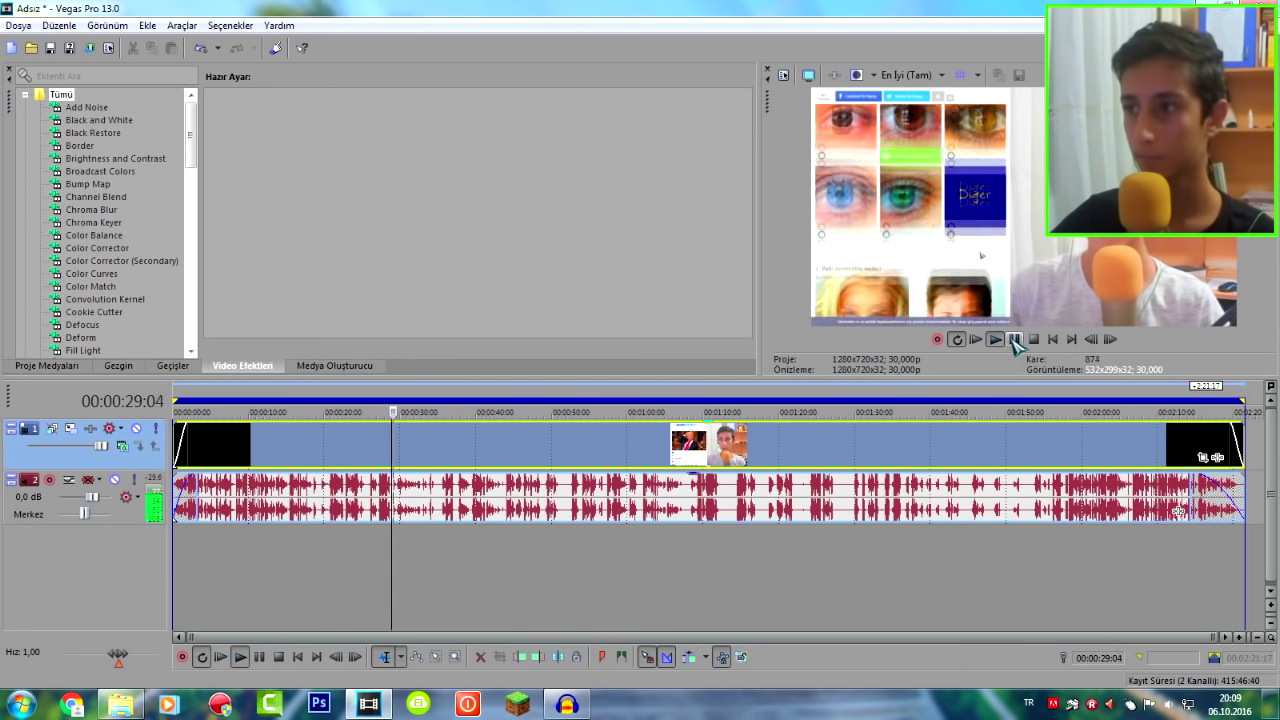
left_click(1014, 340)
left_click(276, 393)
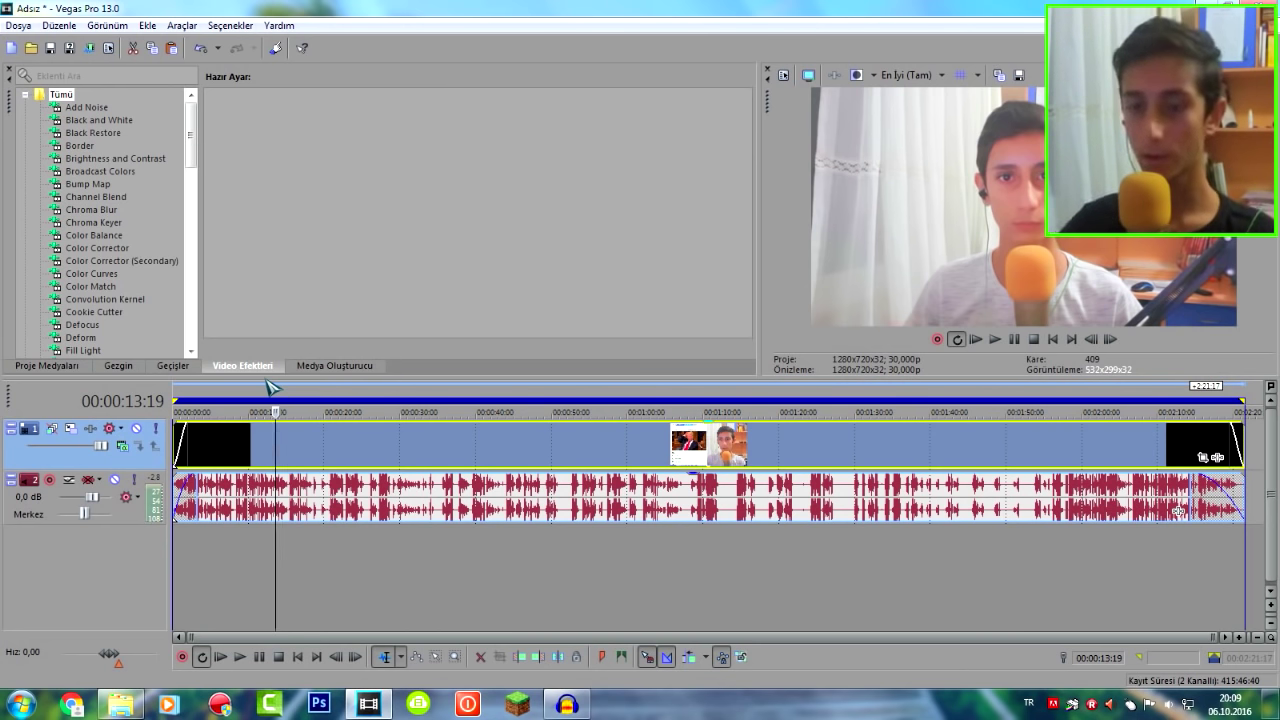
Add the background music Telifsiz Fon Müzikleri - Eğlenceli #9.mp3 from the Telifsiz Müzikler folder as a new audio track at the project start
left_click(172, 366)
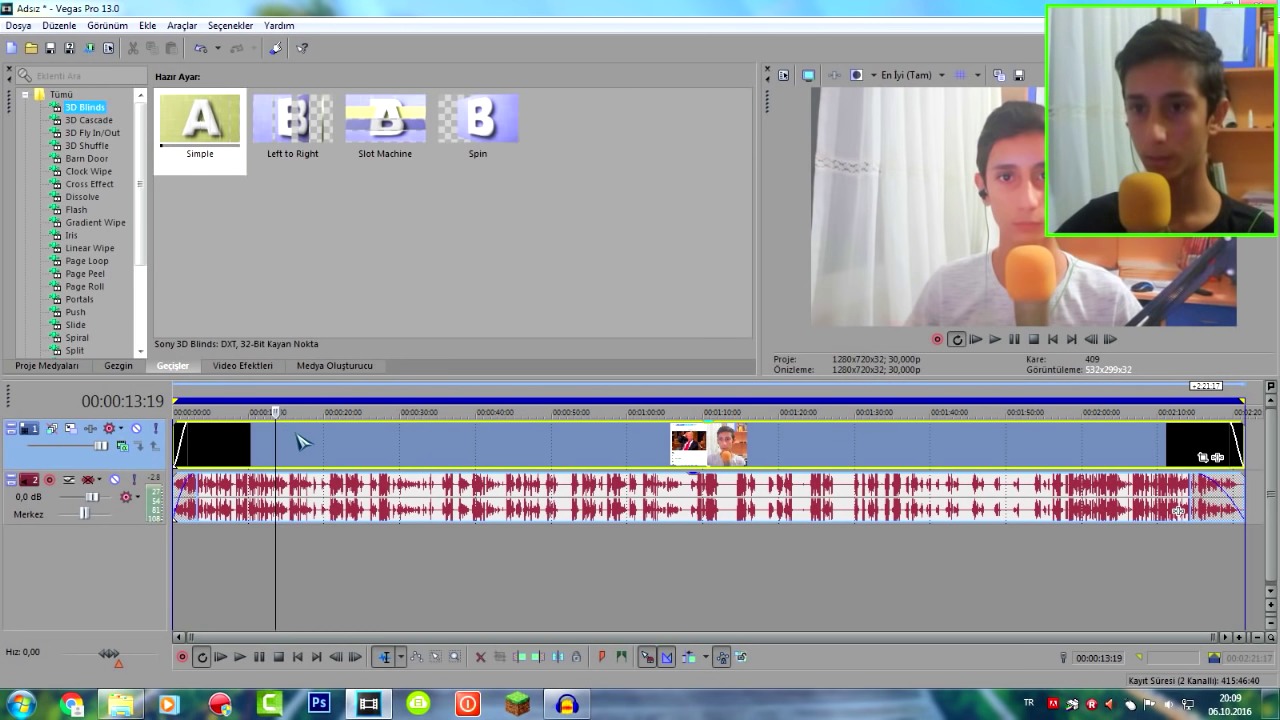
left_click(46, 366)
key("alt+Tab")
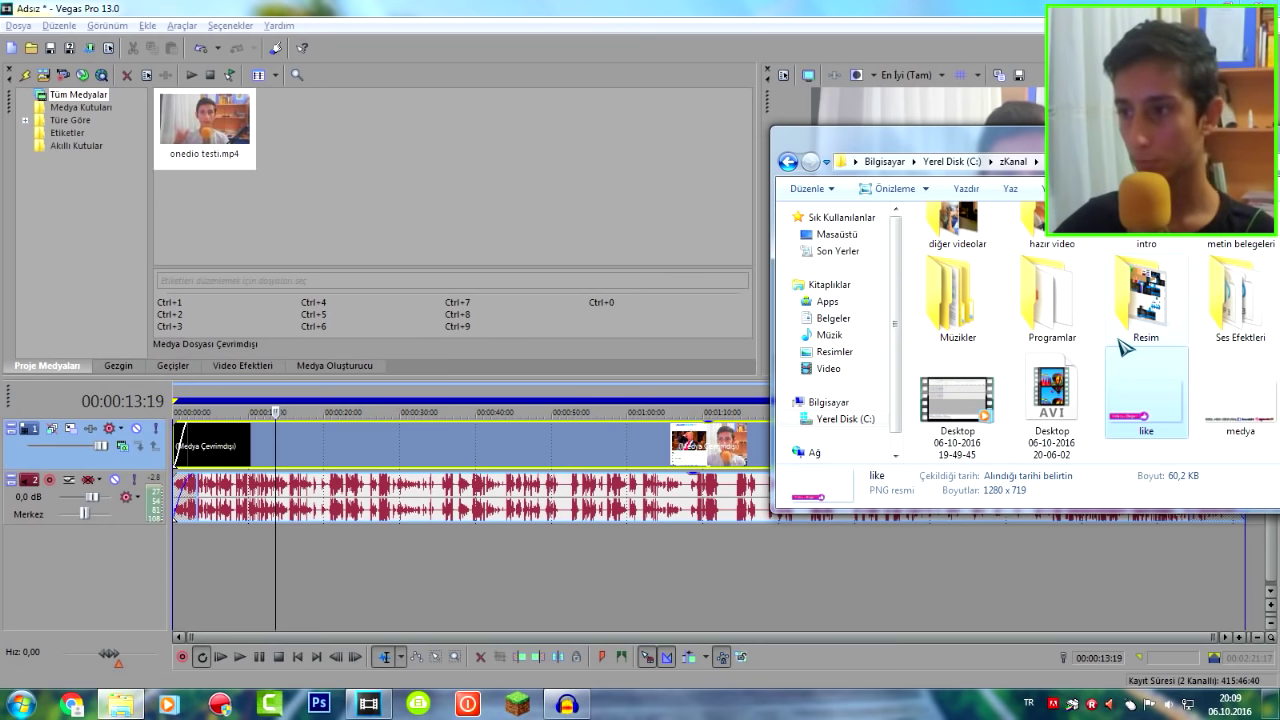
double_click(945, 300)
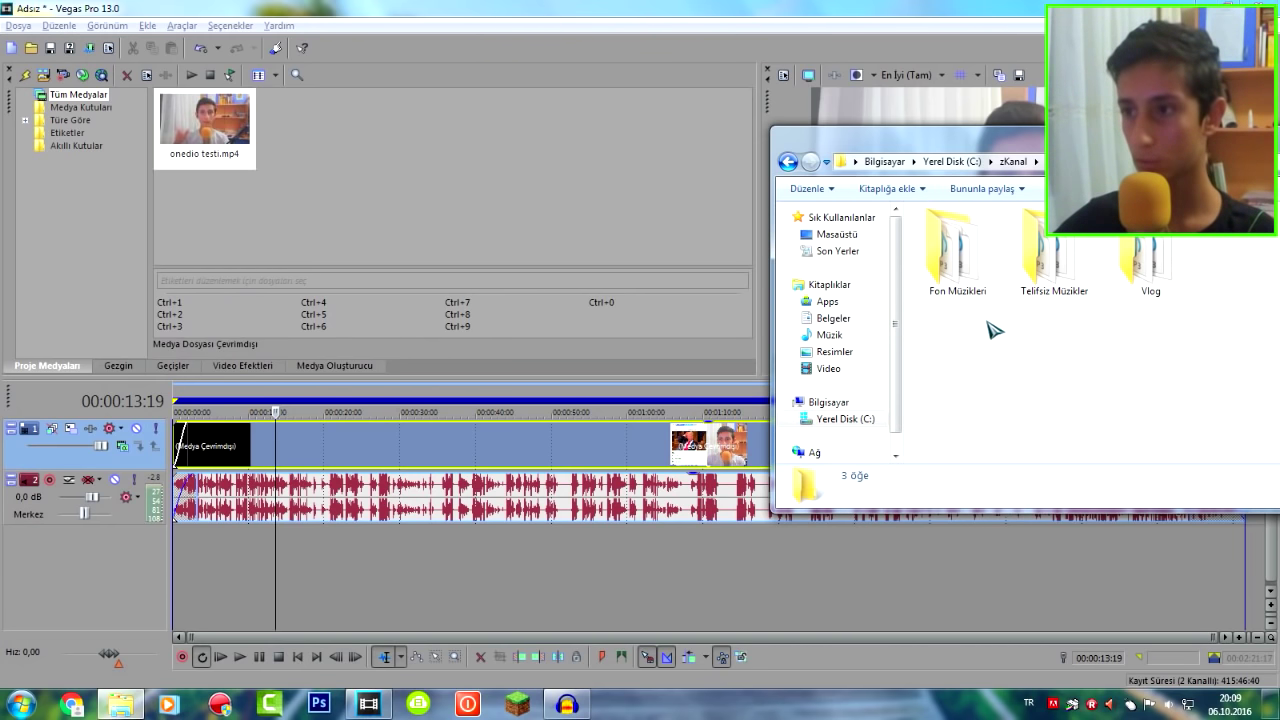
double_click(1066, 248)
scroll(1034, 408, "down", 5)
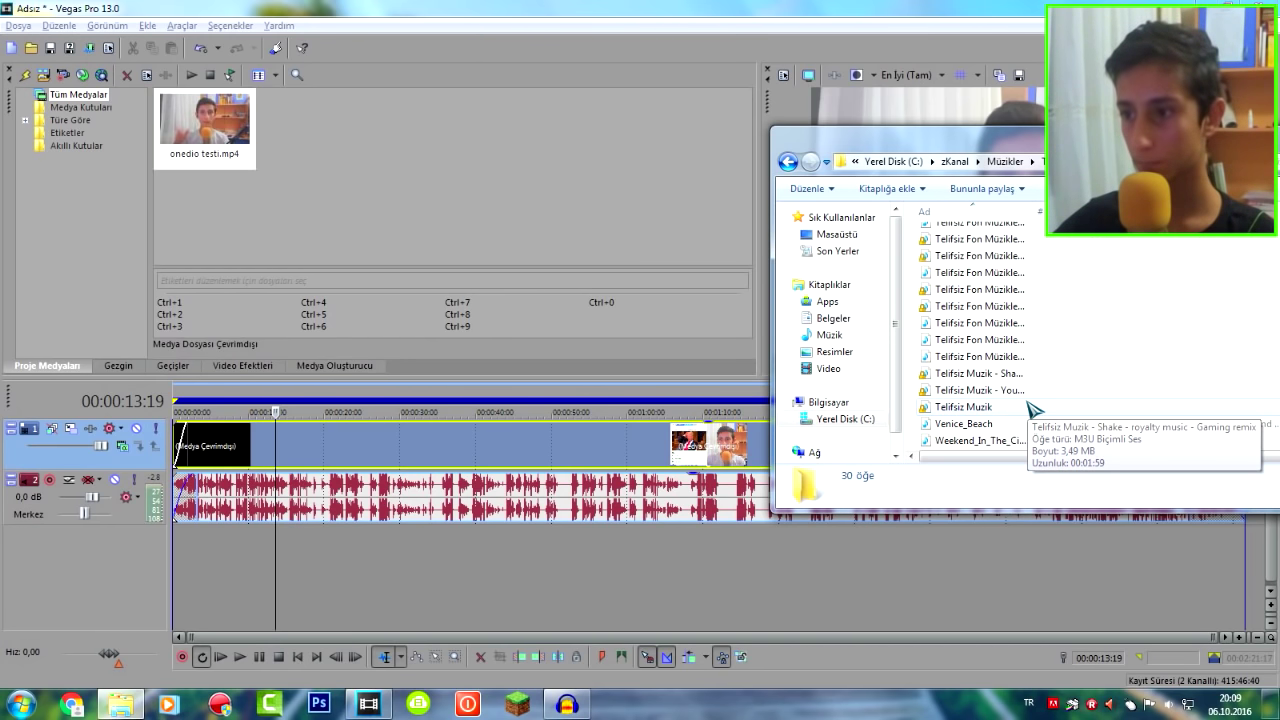
scroll(1030, 400, "up", 3)
left_click_drag(1005, 316, 237, 545)
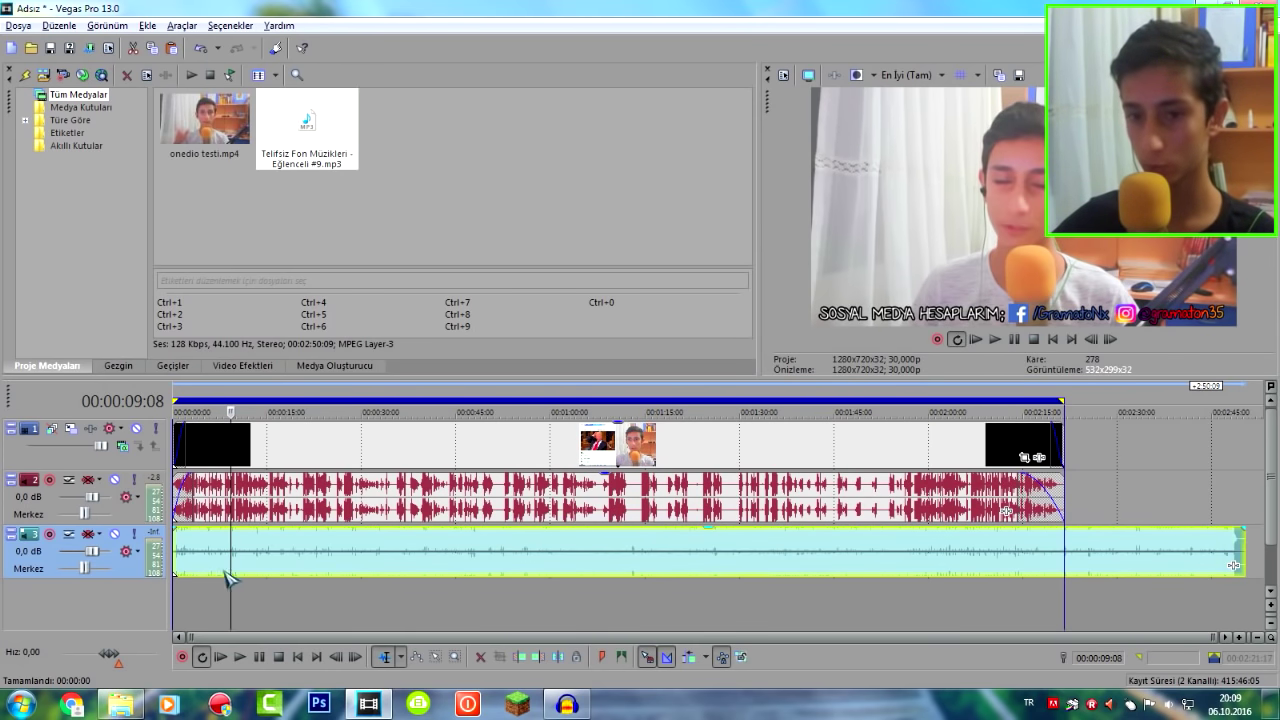
Lower the music track's volume to -17,9 dB and trim the music's end to match the end of the video
left_click_drag(92, 552, 82, 556)
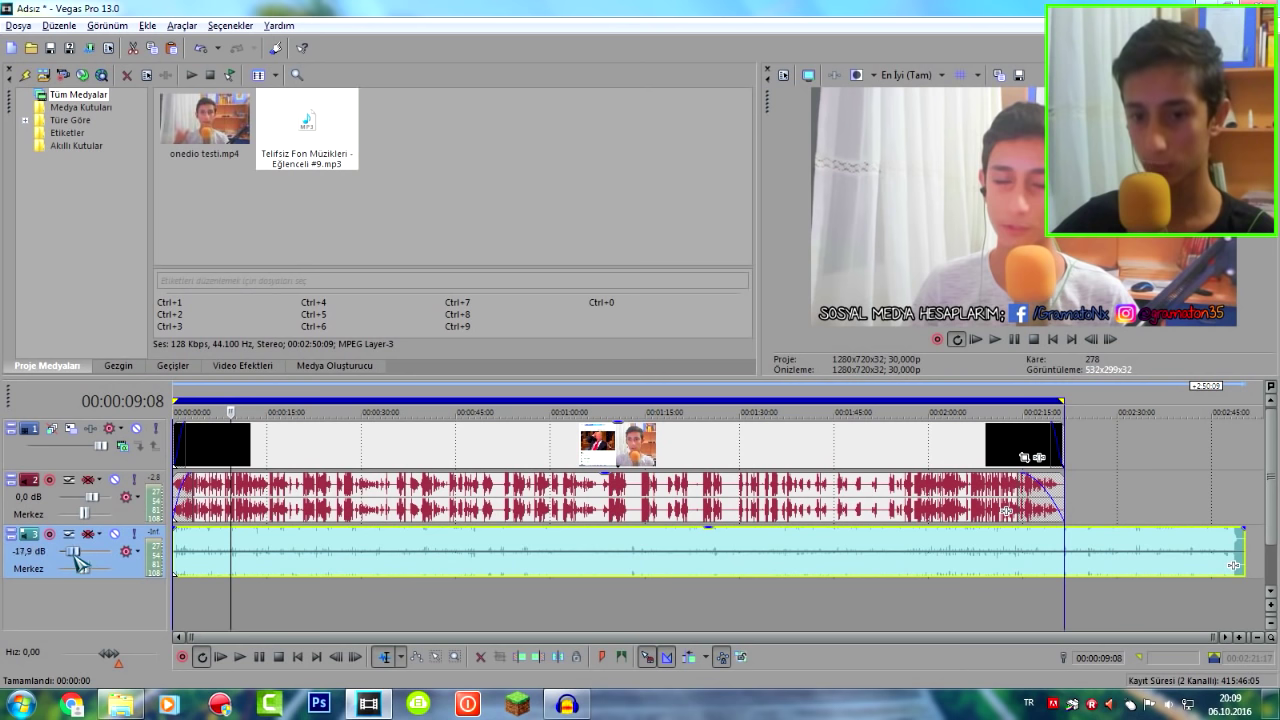
left_click(1010, 340)
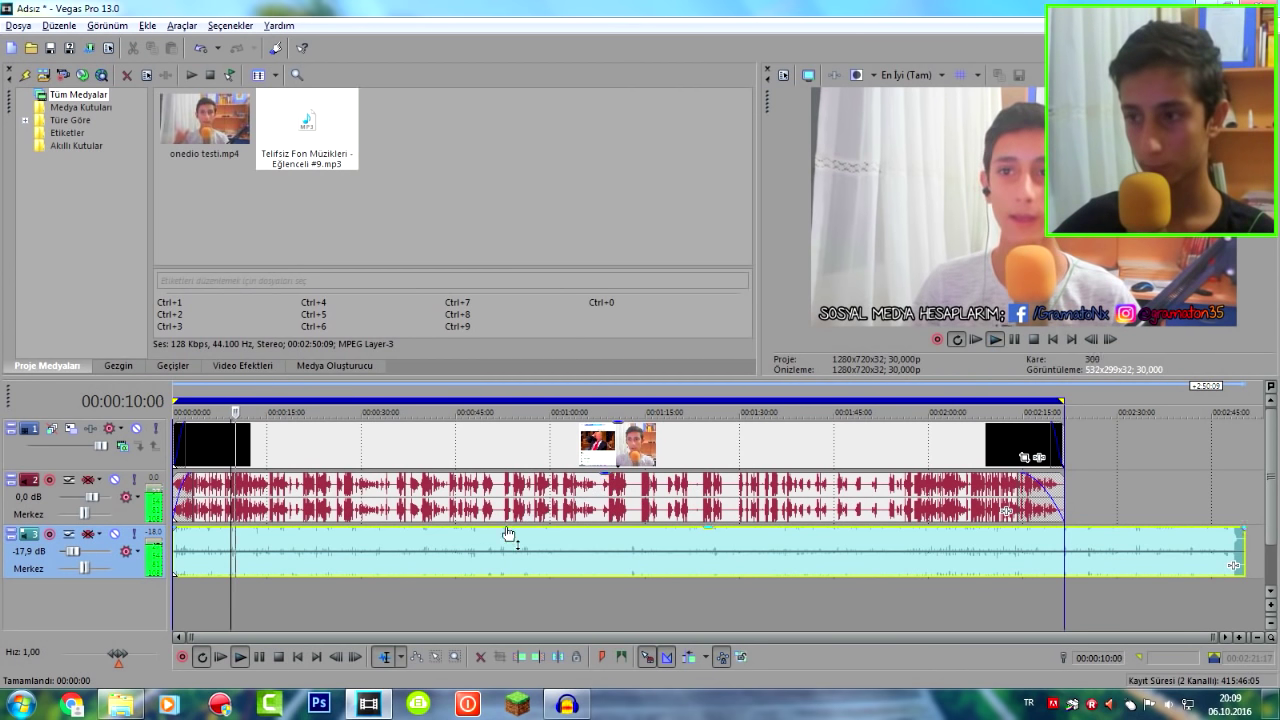
left_click_drag(1241, 545, 1063, 546)
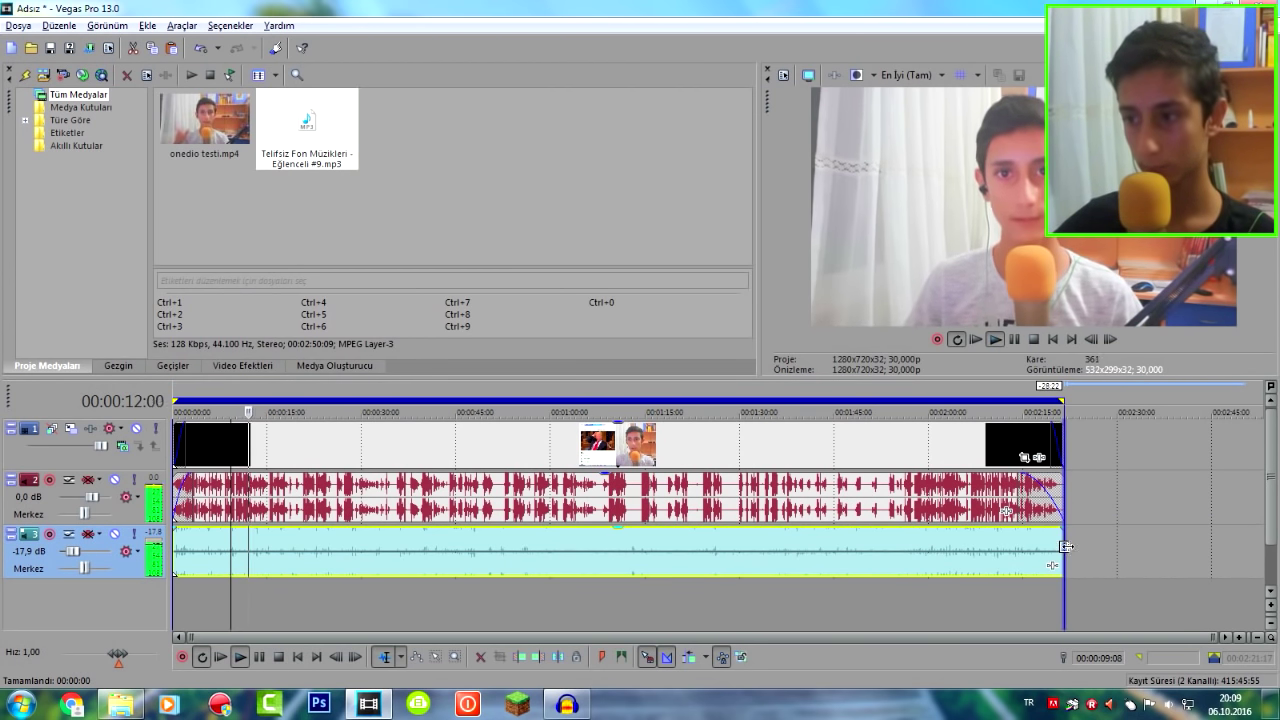
key("Return")
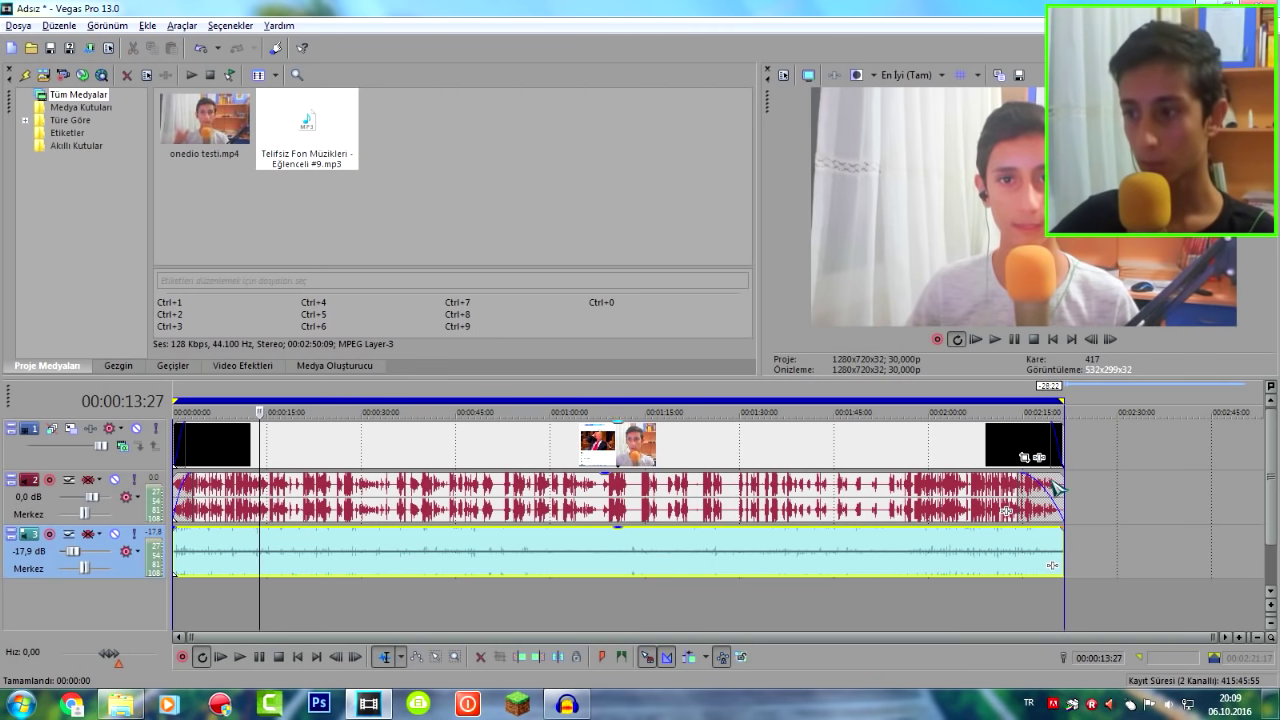
Add a short fade-in and fade-out to the music clip
left_click_drag(1064, 527, 1052, 528)
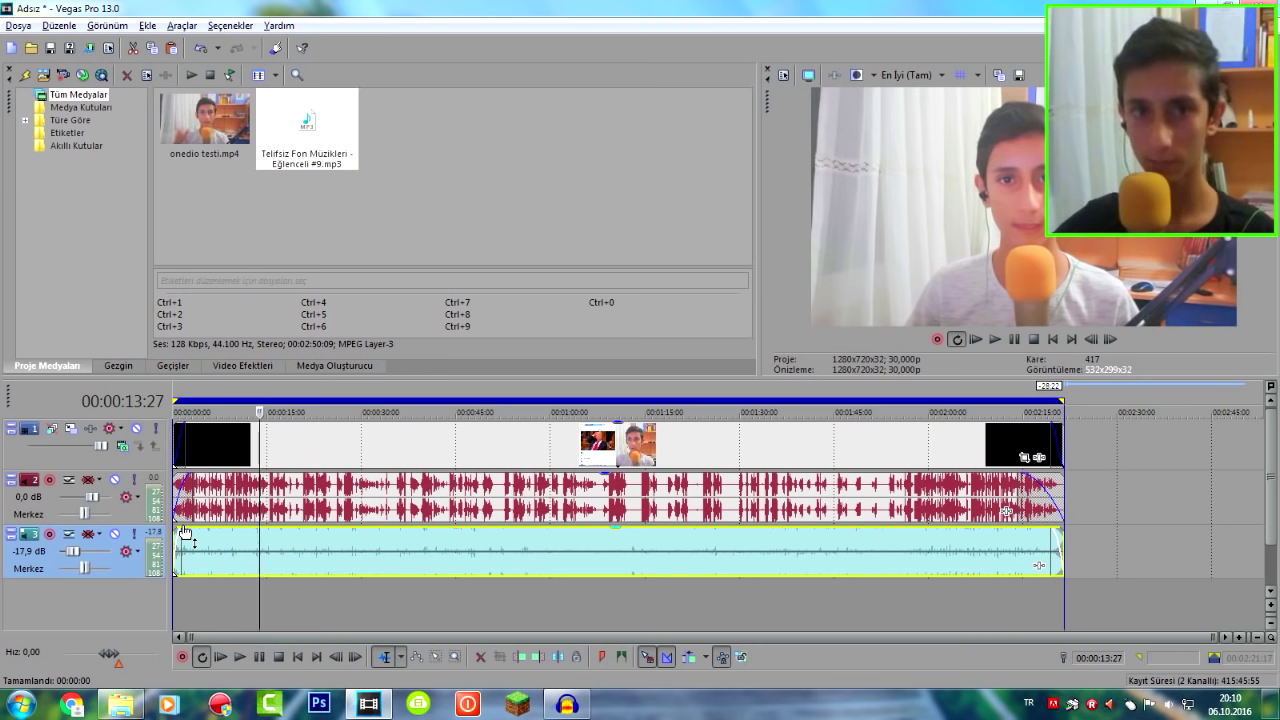
left_click(251, 491)
scroll(313, 437, "up", 3)
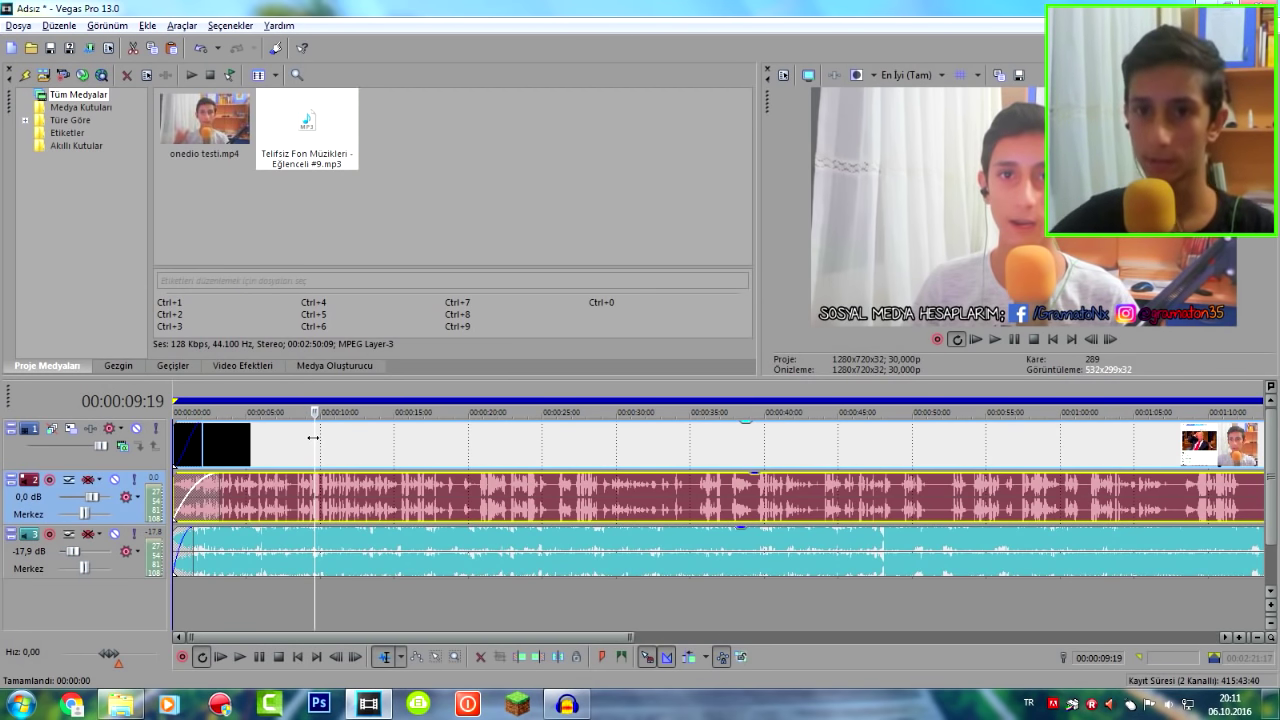
Start rendering the project and choose the Internet HD 720p template of the MainConcept AVC/AAC format
left_click(18, 25)
left_click(66, 150)
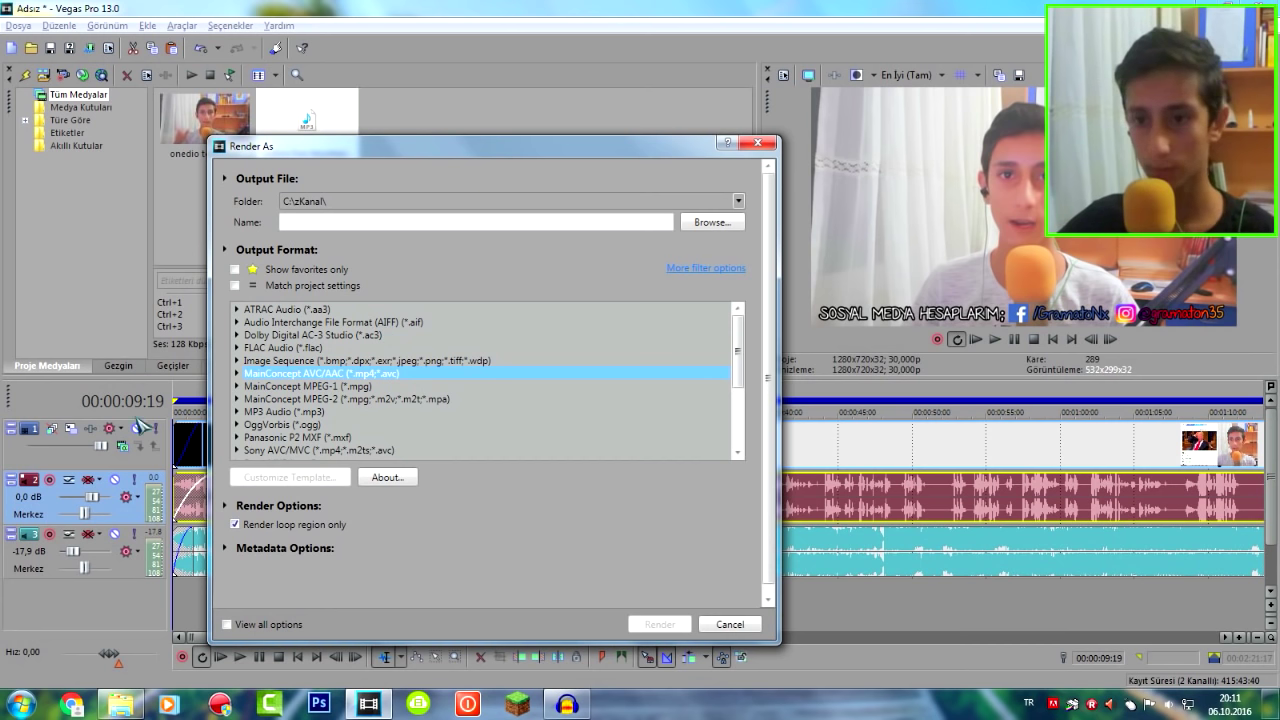
left_click(247, 373)
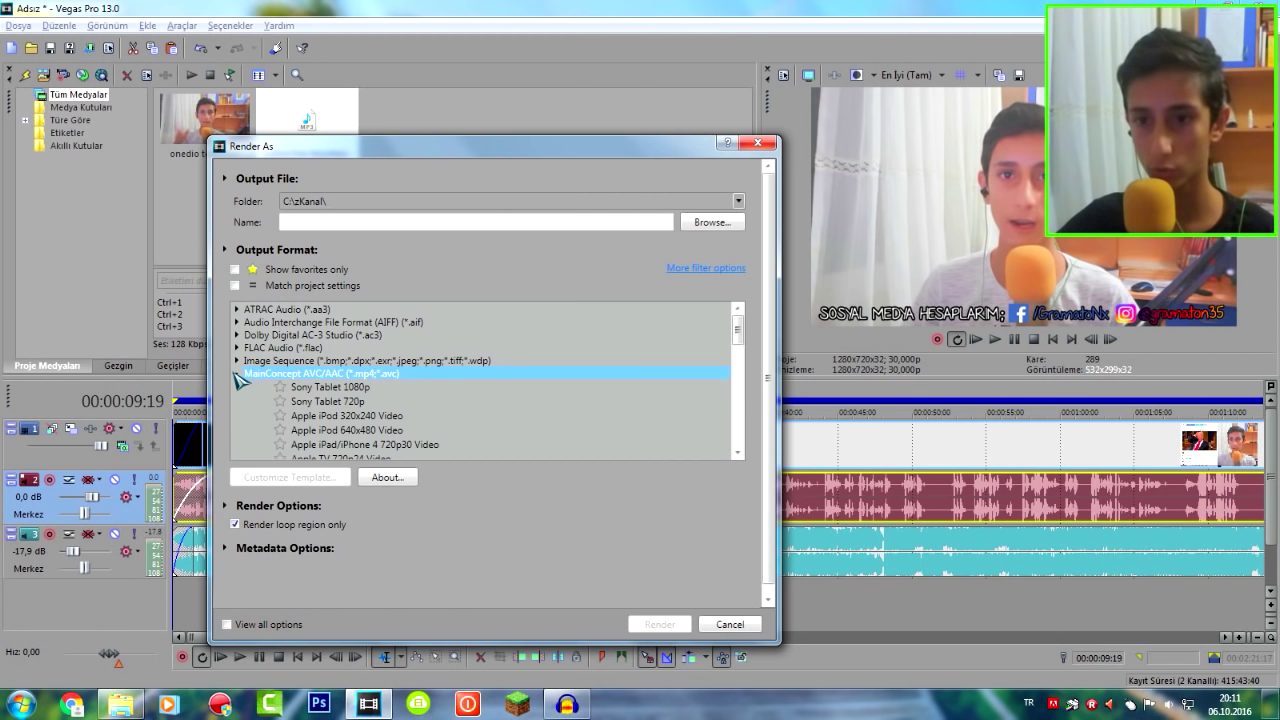
scroll(388, 402, "down", 8)
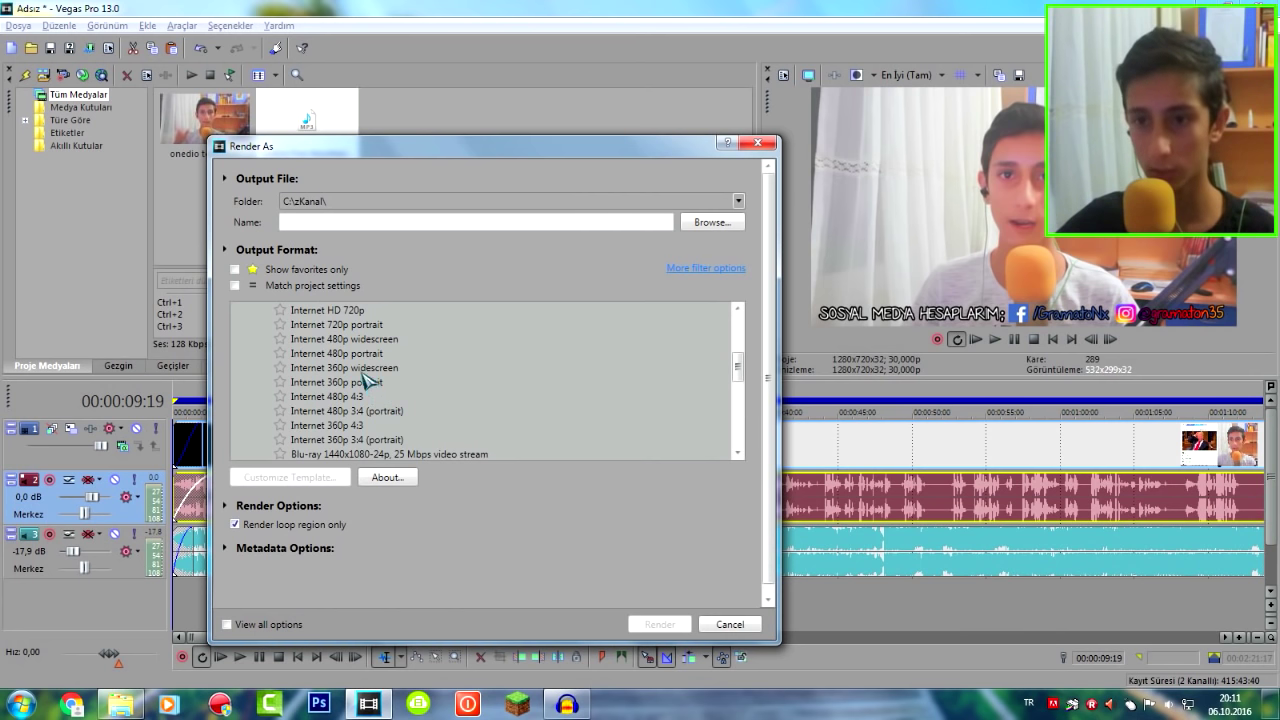
left_click(358, 311)
scroll(355, 350, "up", 1)
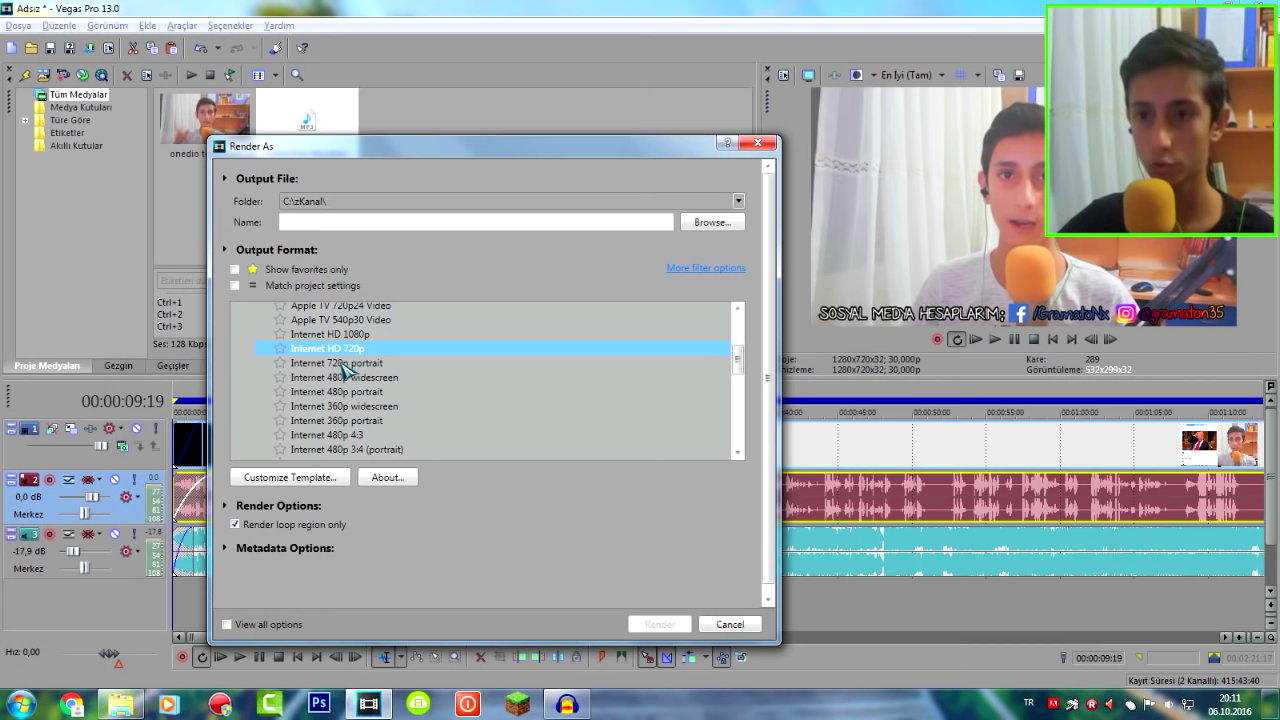
Customize the template with a frame rate of 60, Allow source to adjust frame rate enabled and the High profile
left_click(310, 478)
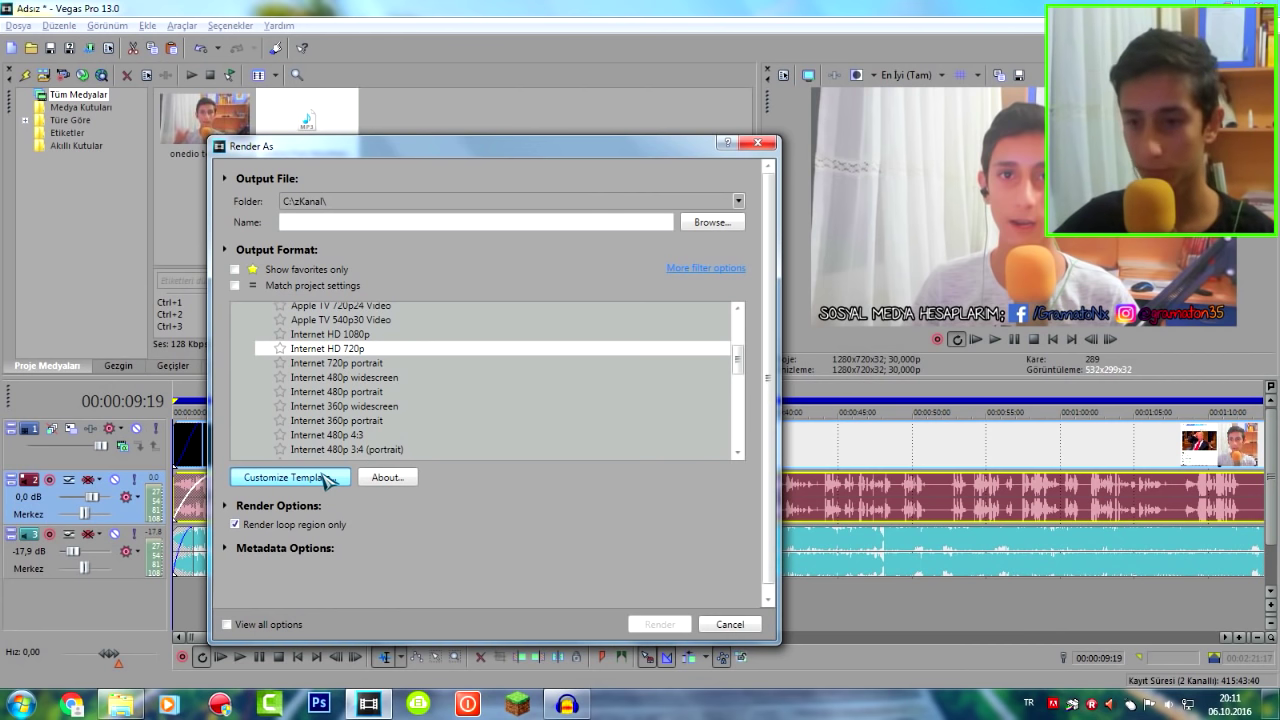
left_click(325, 480)
left_click(497, 367)
type("60")
left_click(435, 389)
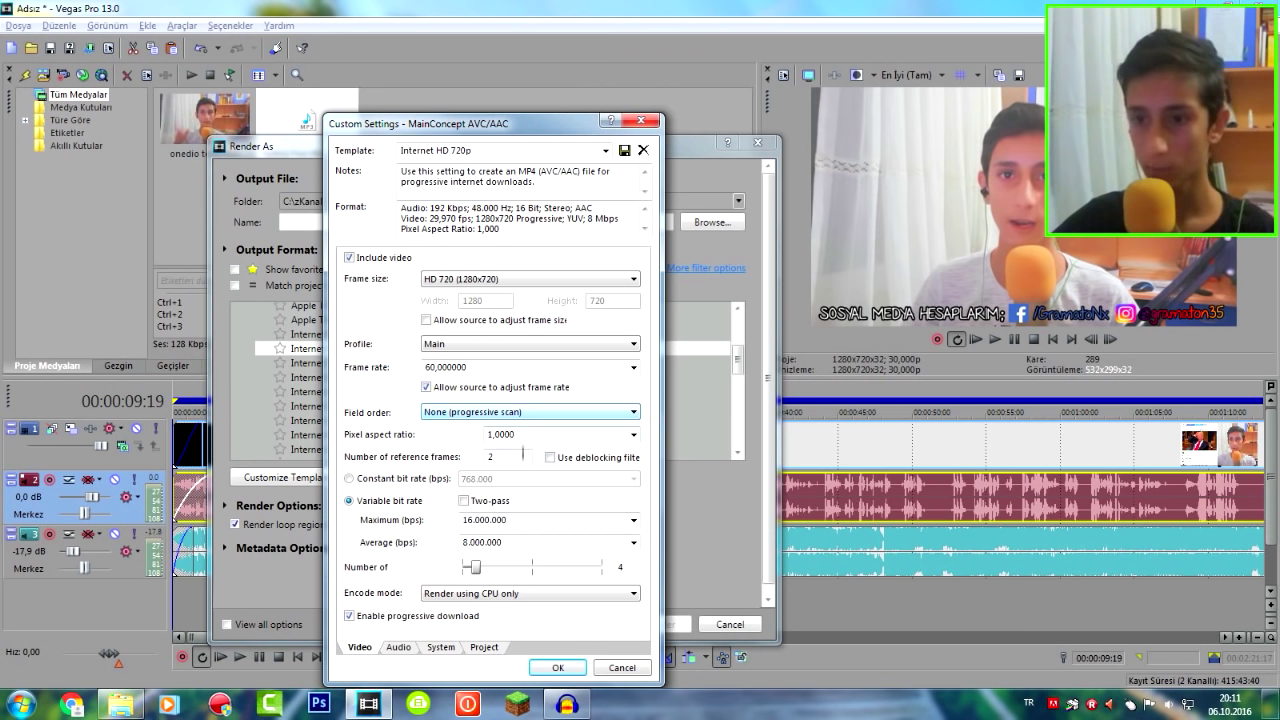
left_click(500, 344)
left_click(486, 382)
Set both the maximum and average variable bit rates to 20.000.000 bps
double_click(510, 520)
type("2")
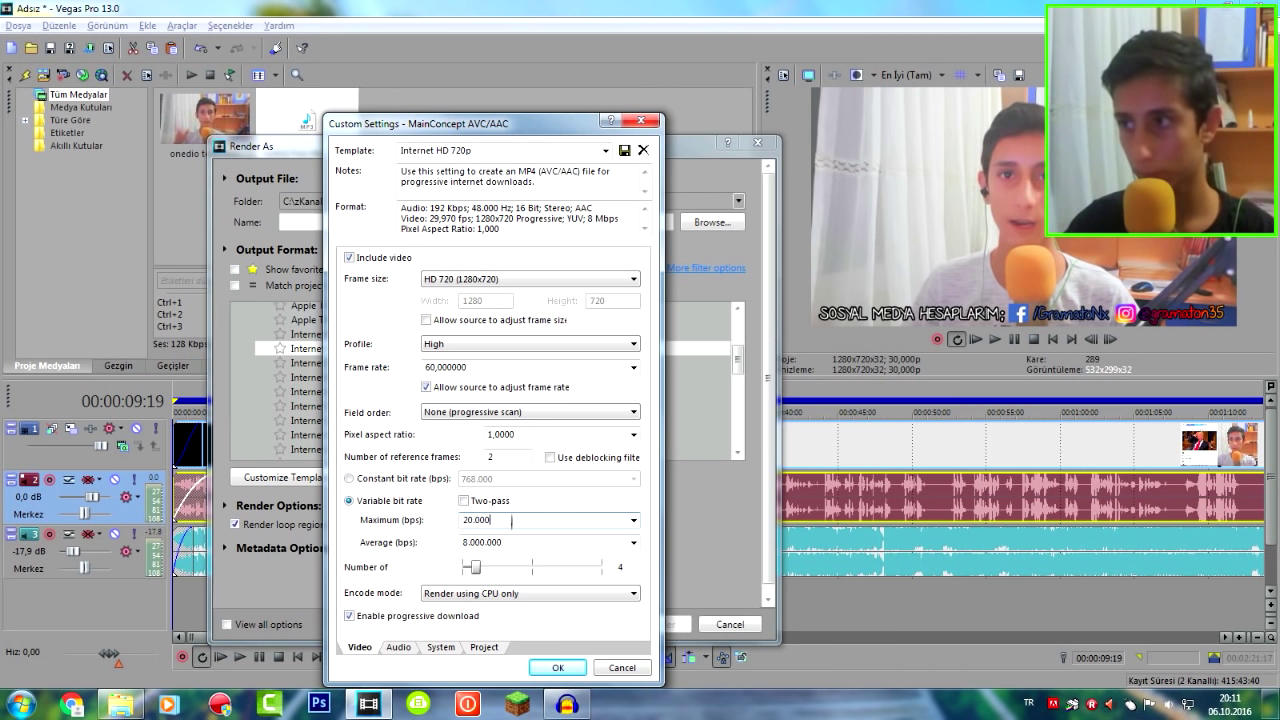
double_click(490, 520)
key("ctrl+c")
double_click(515, 542)
key("ctrl+v")
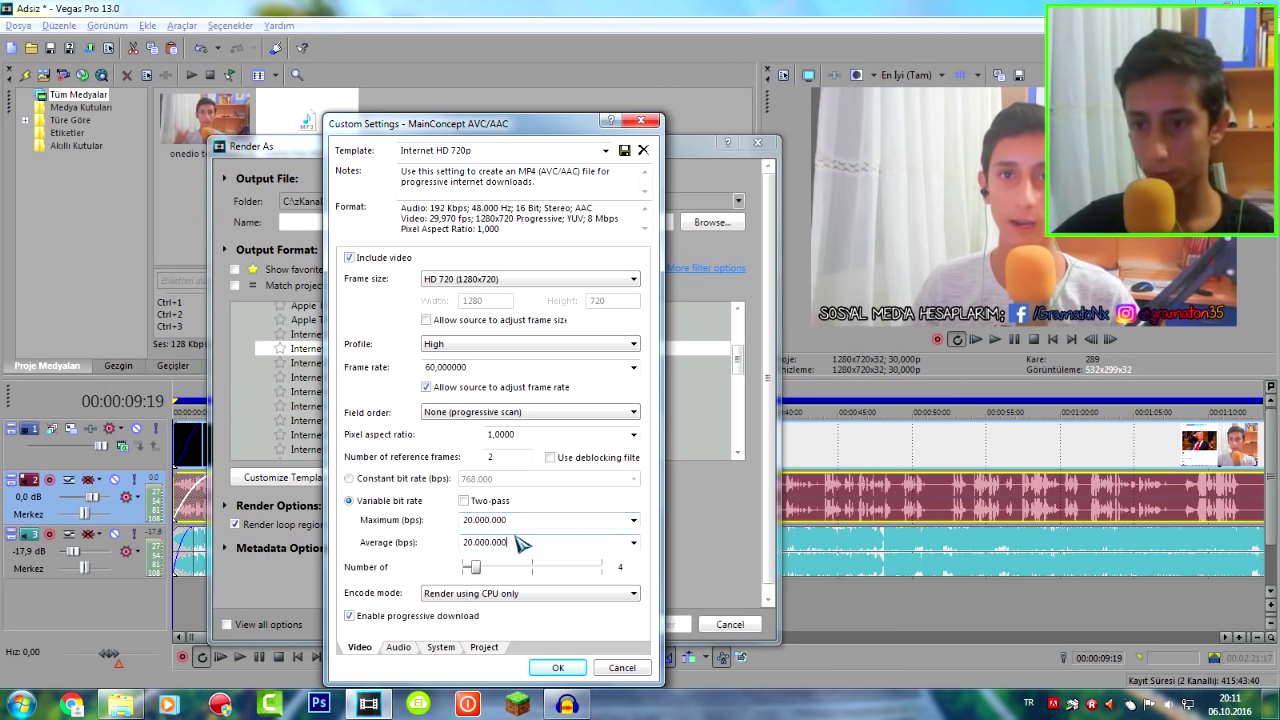
Check the GPU support and set the encode mode to Render using OpenCL if available
left_click(440, 648)
left_click(372, 306)
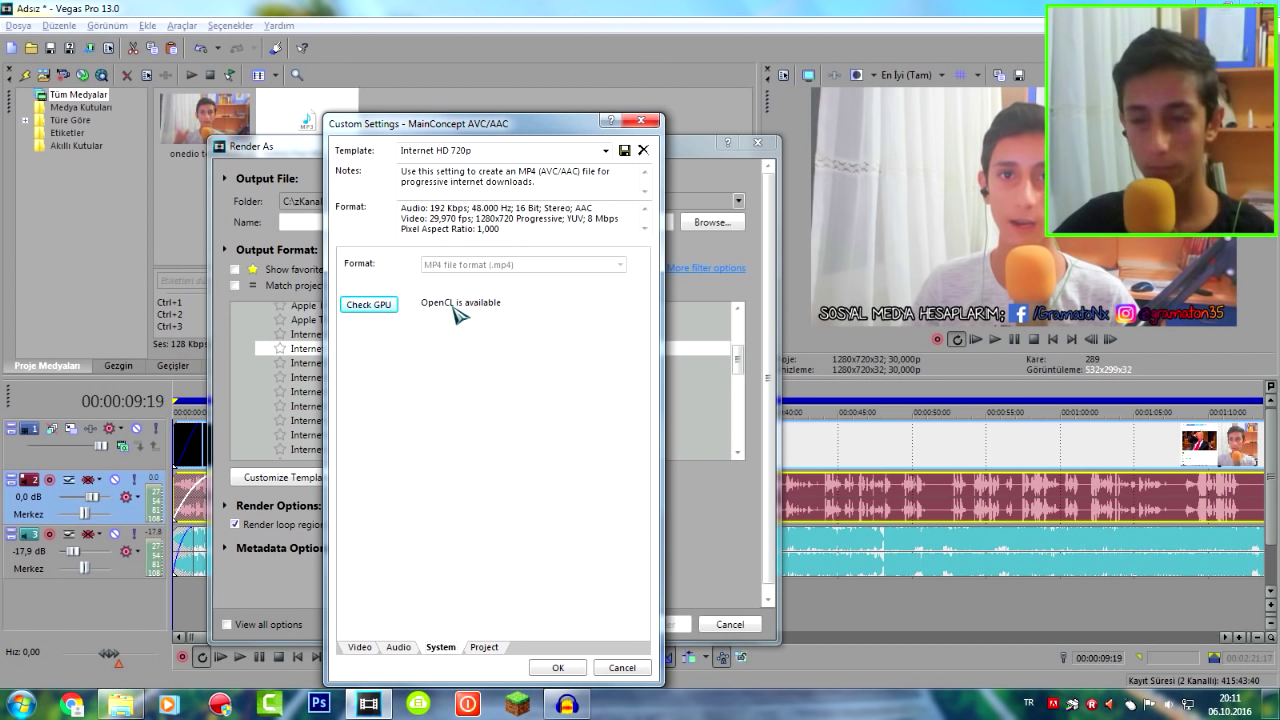
left_click(360, 652)
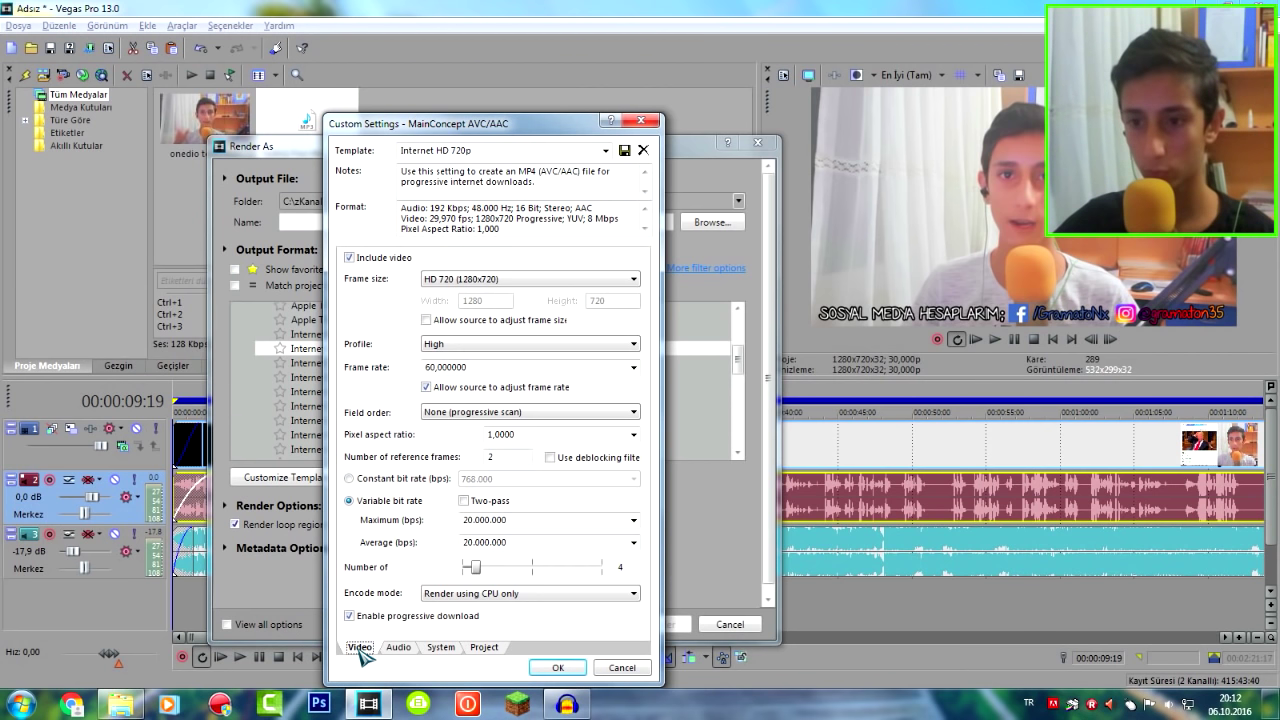
left_click(462, 596)
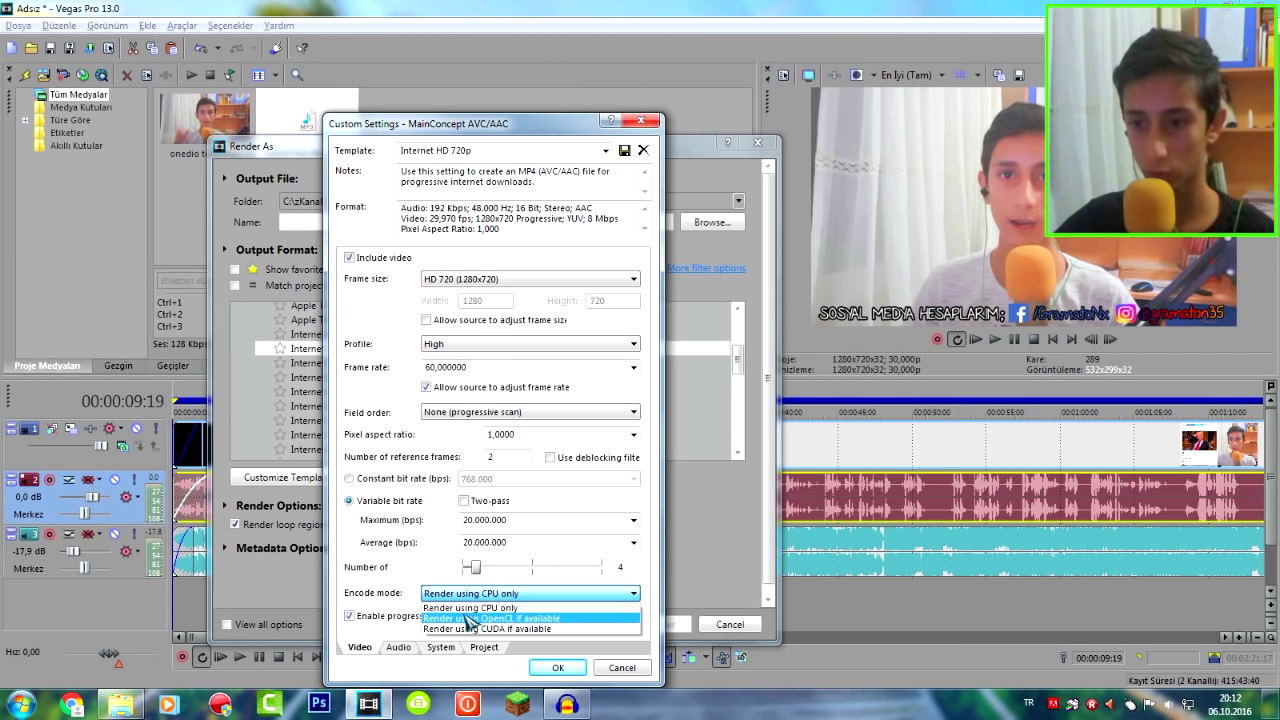
left_click(465, 620)
left_click(460, 593)
left_click(440, 582)
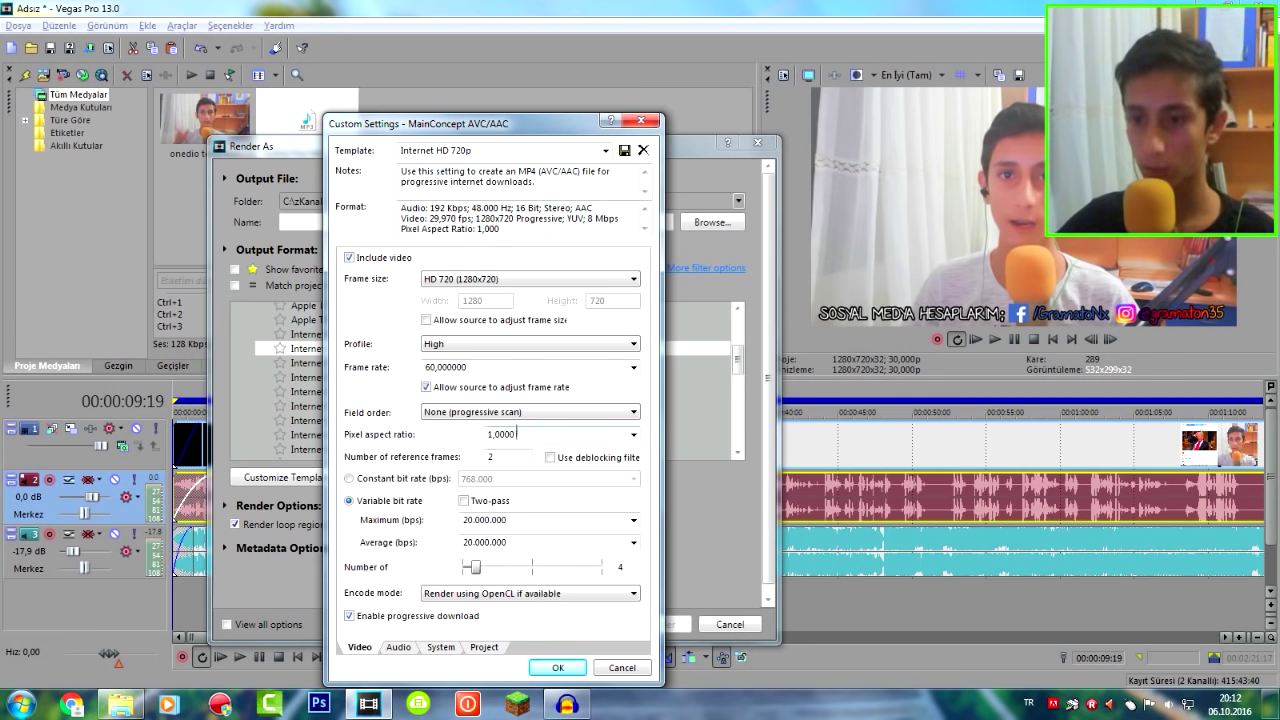
left_click(485, 648)
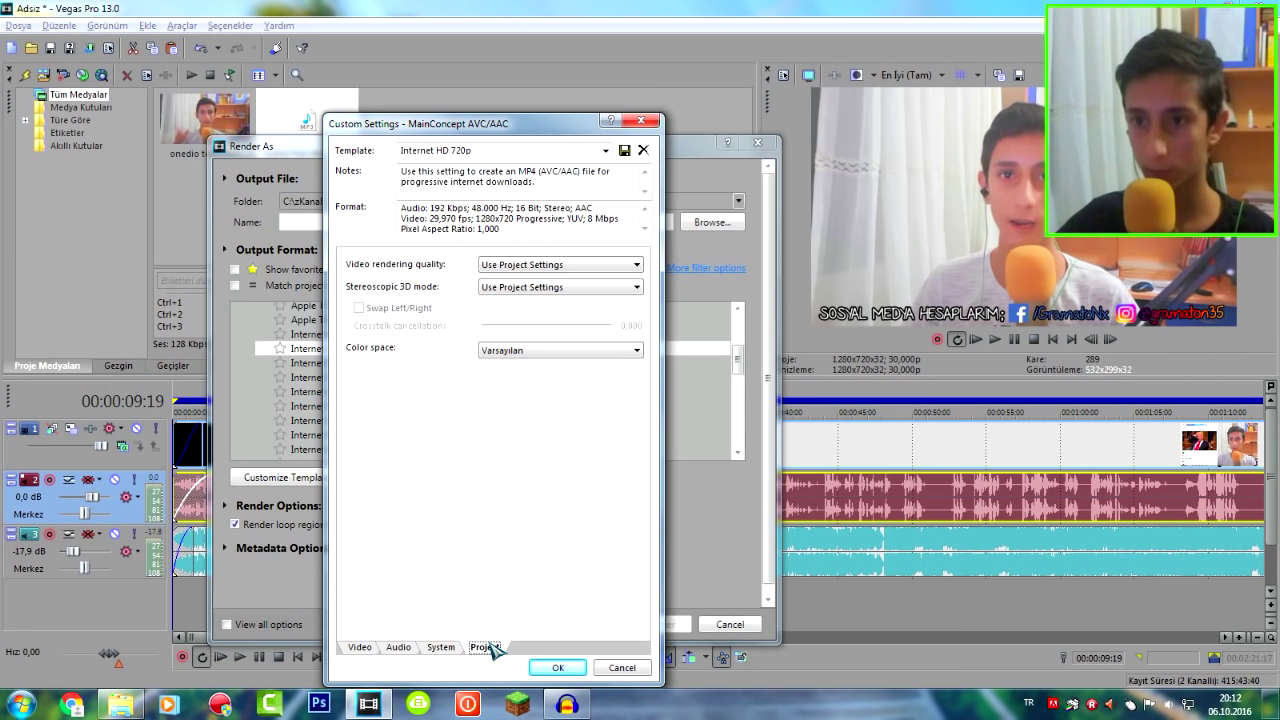
left_click(450, 648)
left_click(410, 650)
left_click(362, 650)
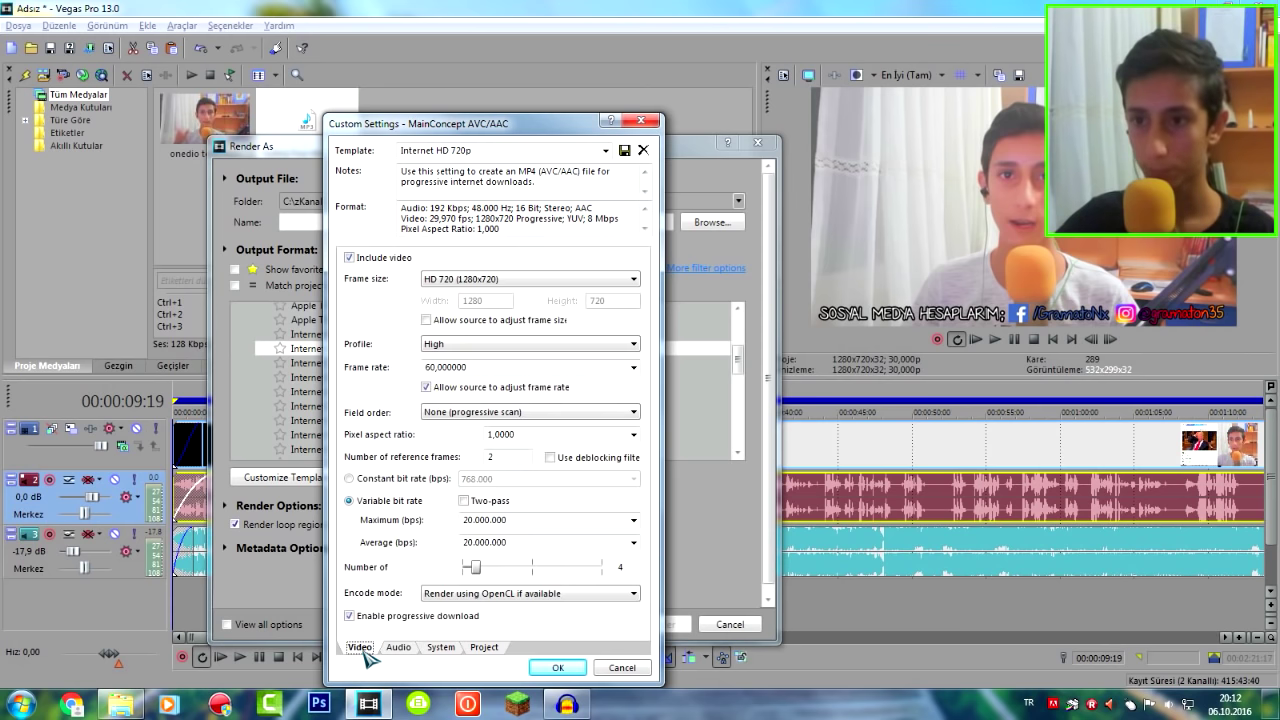
Save the customized render settings as a template named ayarlarım and accept them
left_click(494, 150)
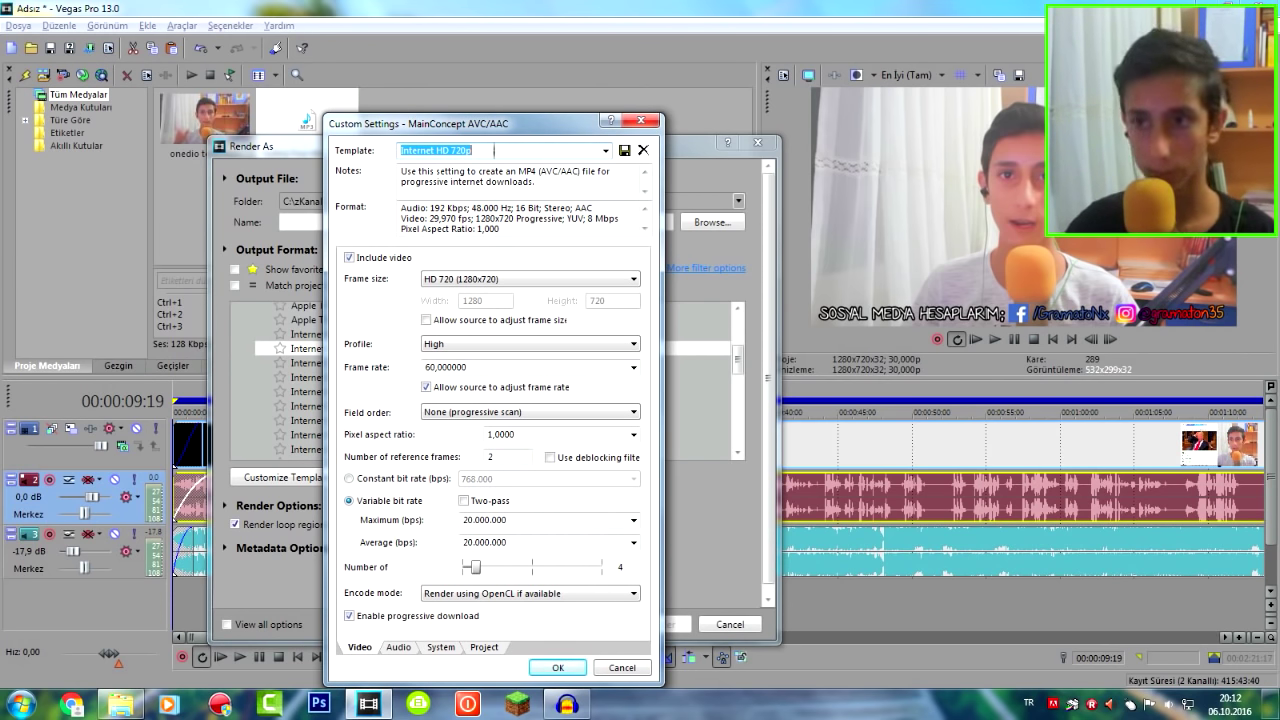
type("ayar")
left_click(624, 150)
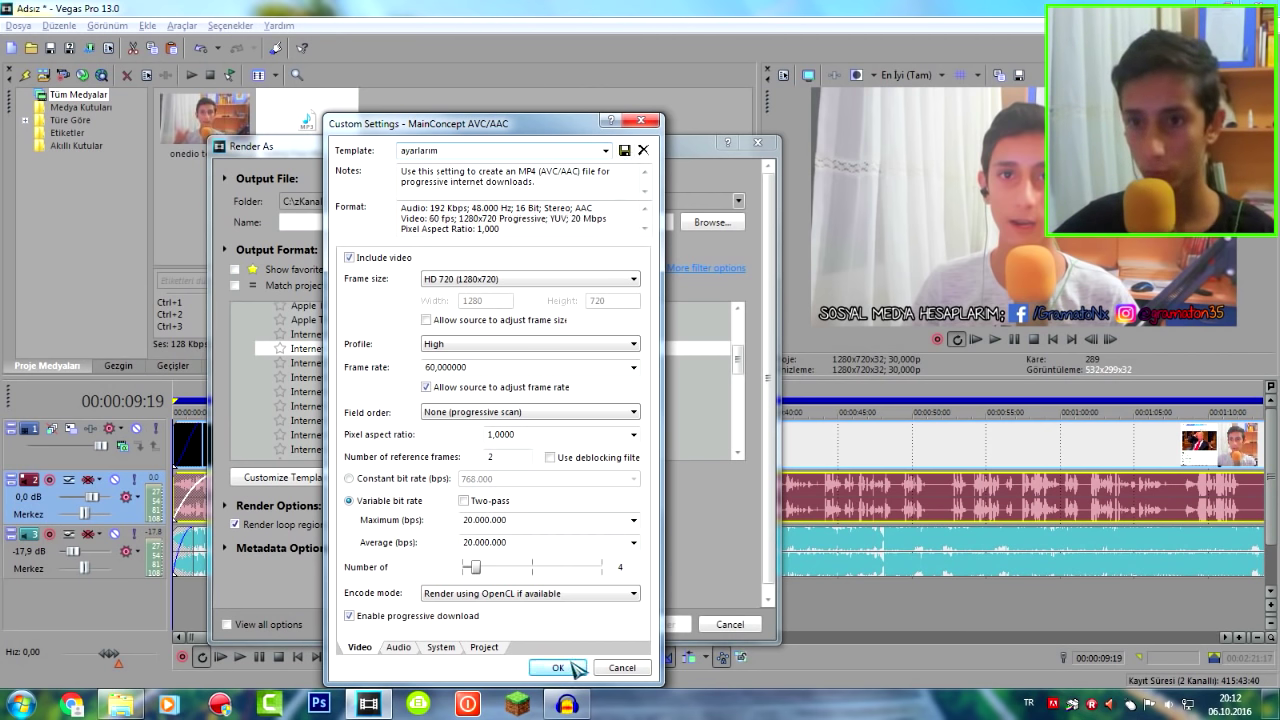
left_click(557, 667)
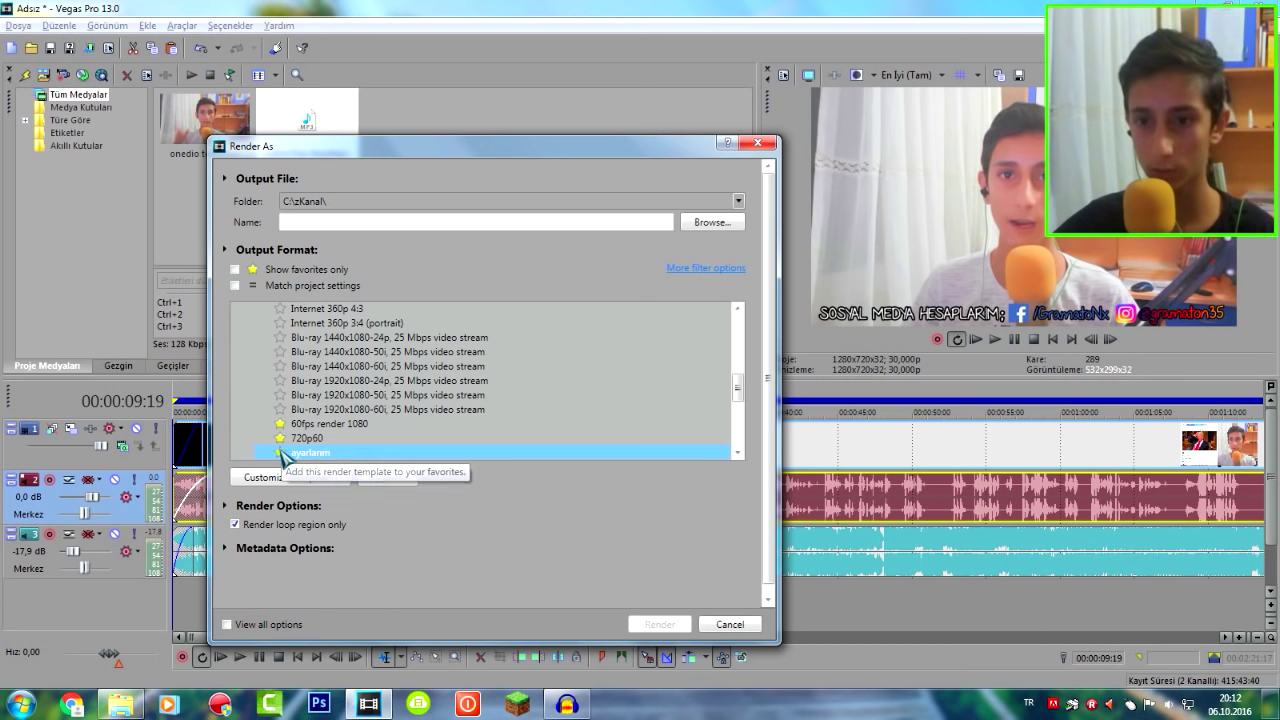
Select the ayarlarım template from the favorites-only list and name the output file video
left_click(235, 269)
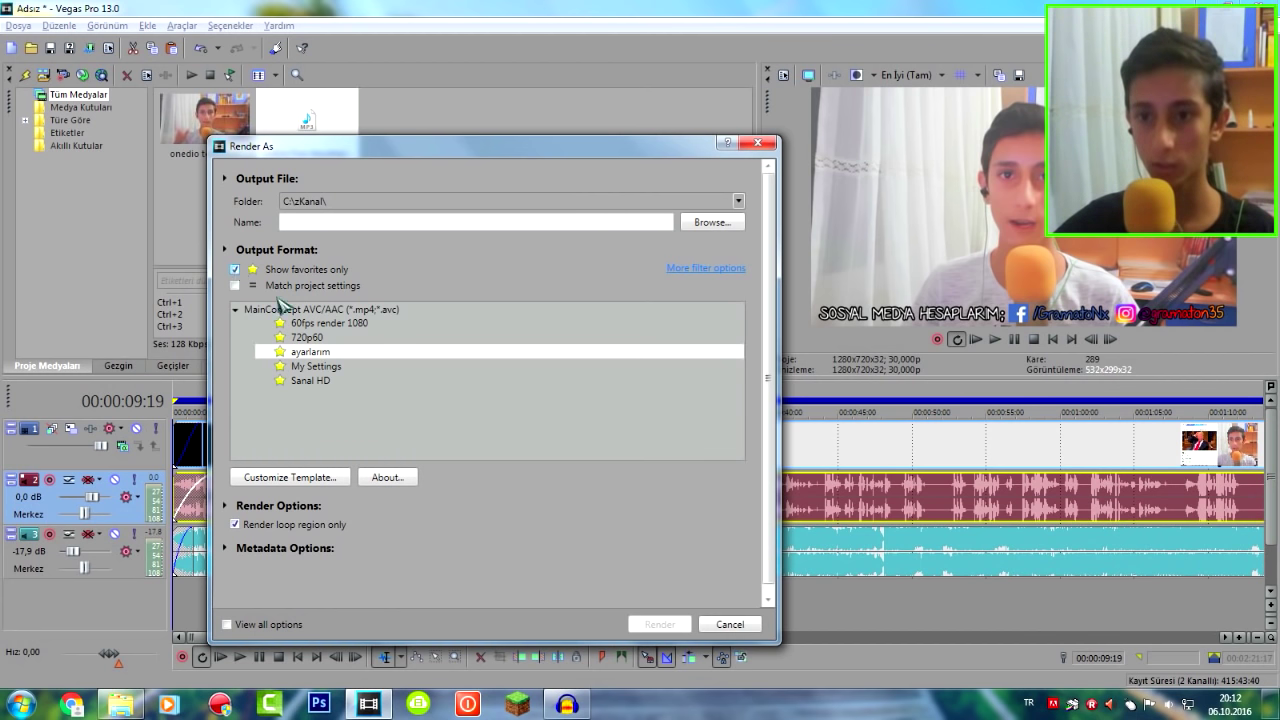
left_click(310, 351)
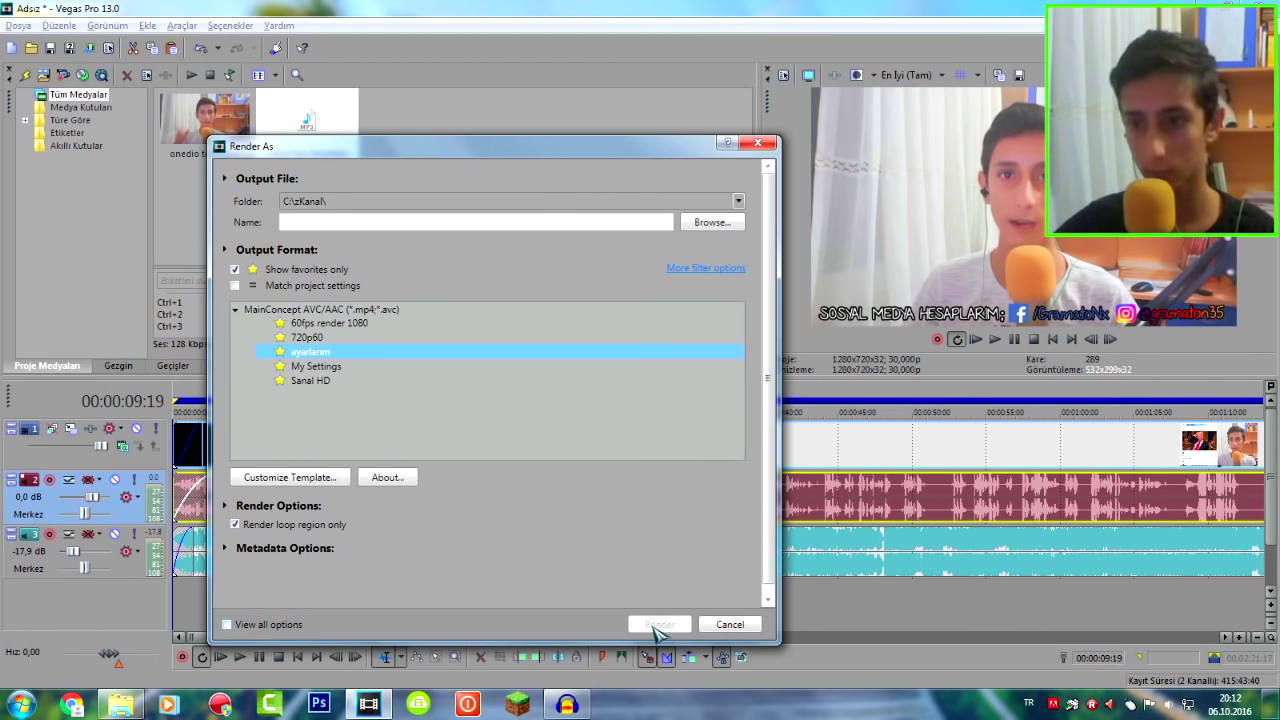
left_click(575, 222)
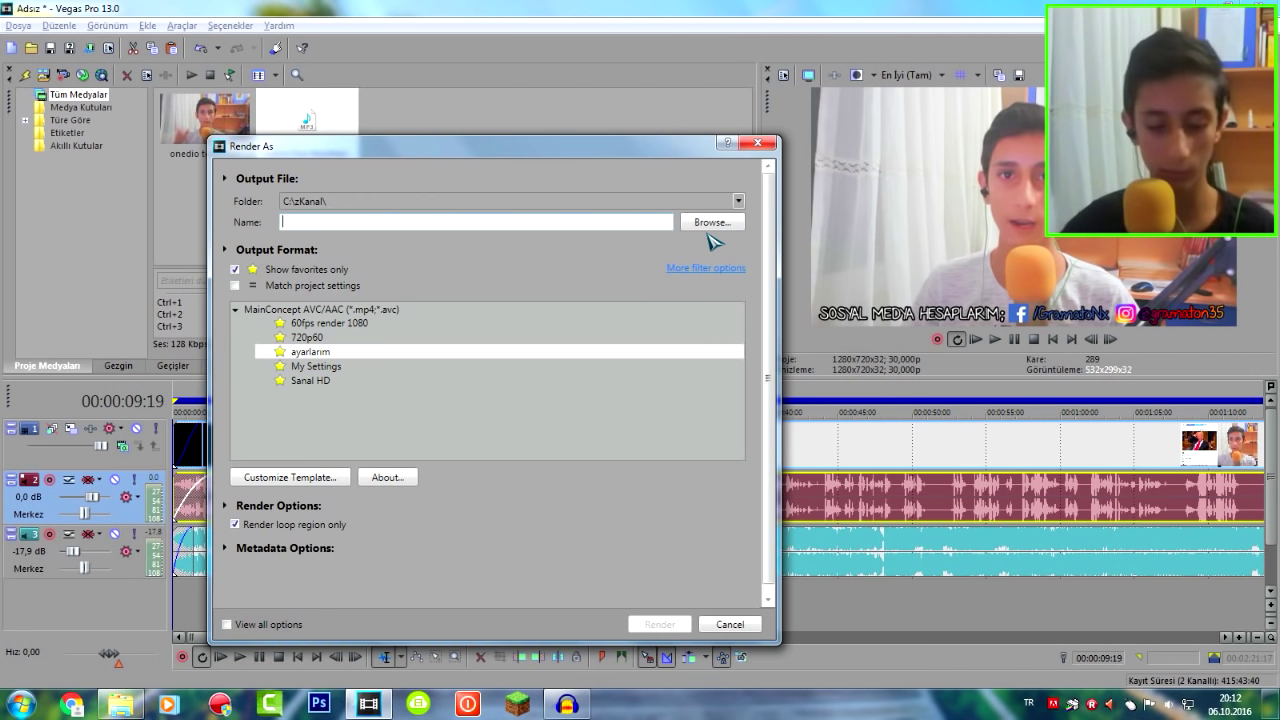
type("video")
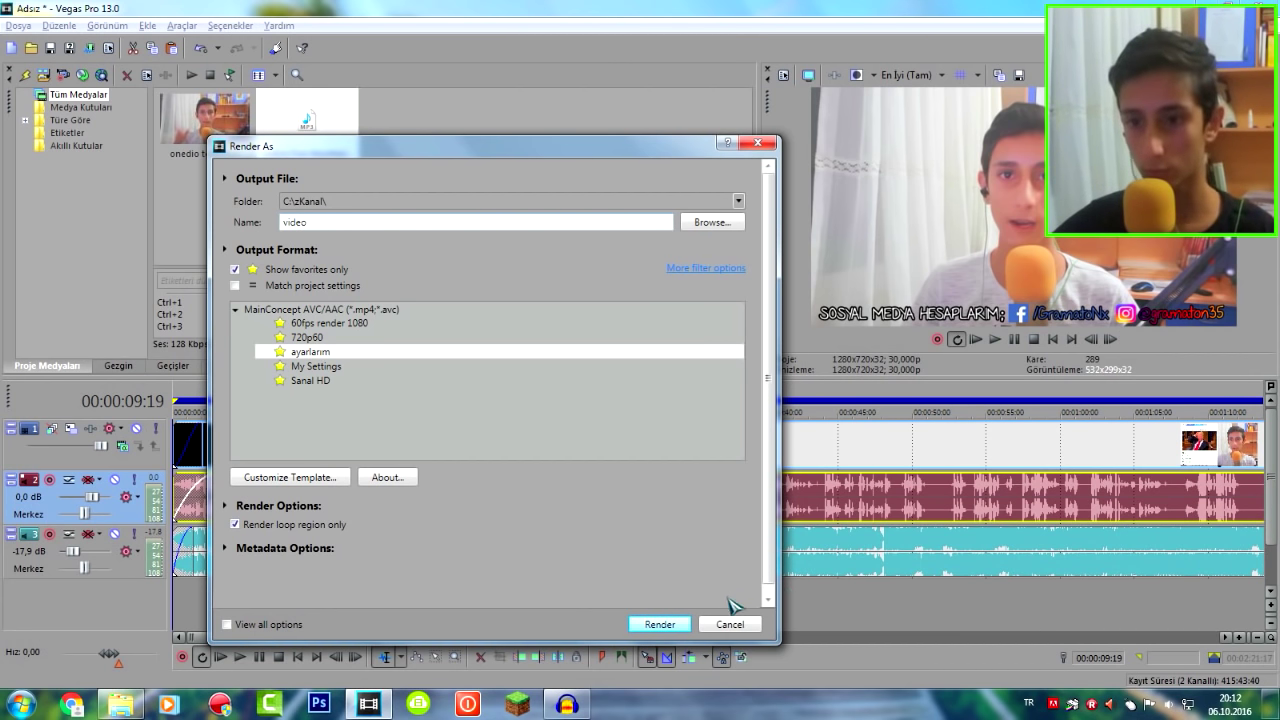
Start rendering the video with the chosen template and cancel the render
left_click(660, 624)
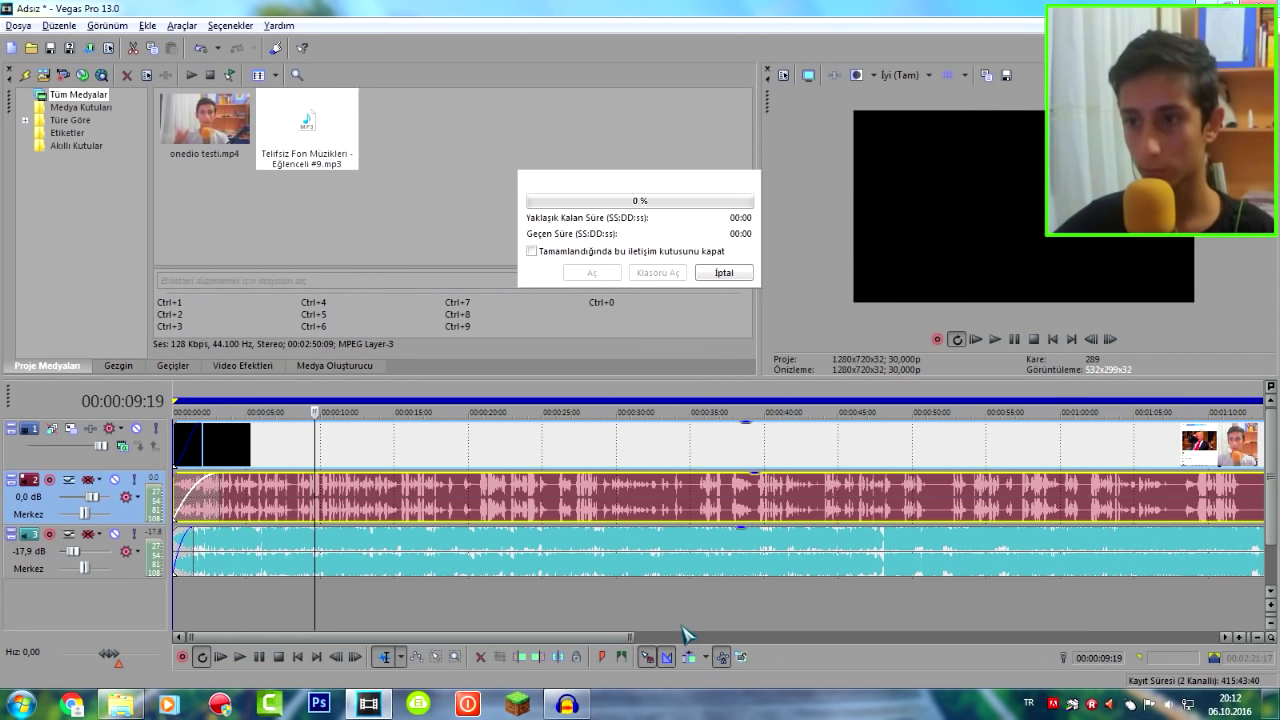
left_click(724, 273)
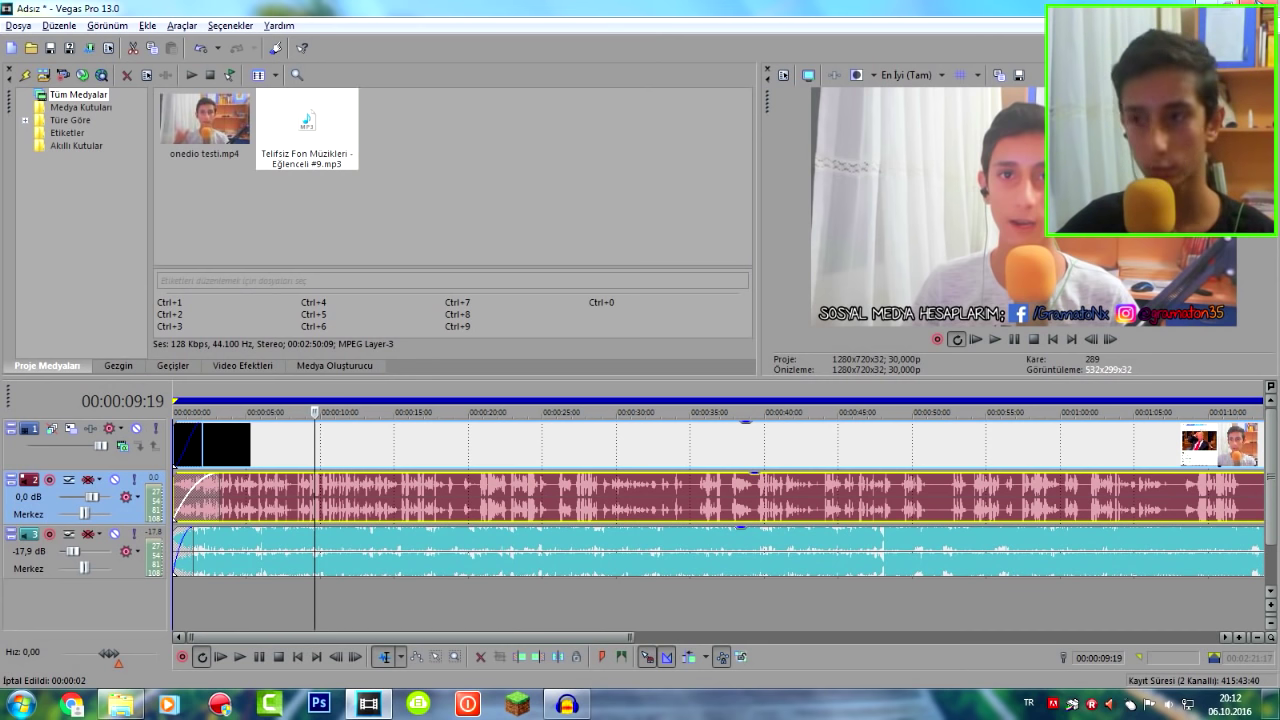
Close Vegas Pro and launch Photoshop
key("alt+F4")
left_click(660, 297)
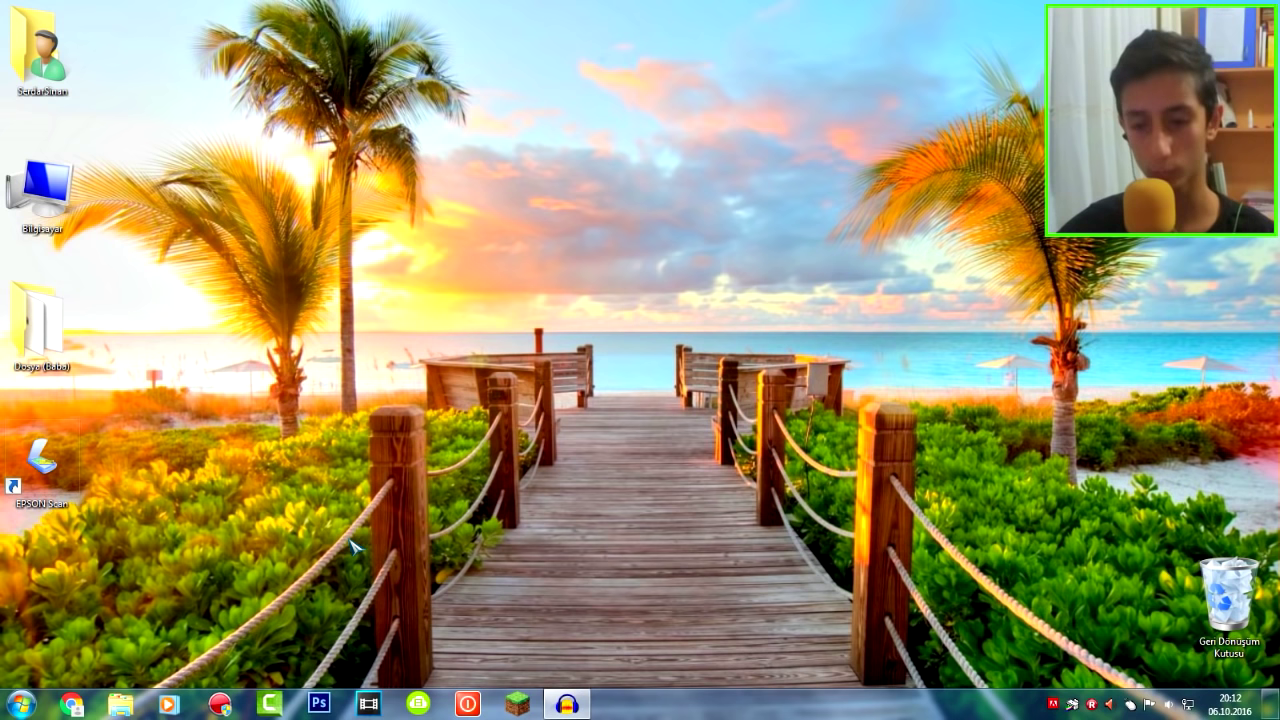
left_click(330, 698)
left_click(682, 364)
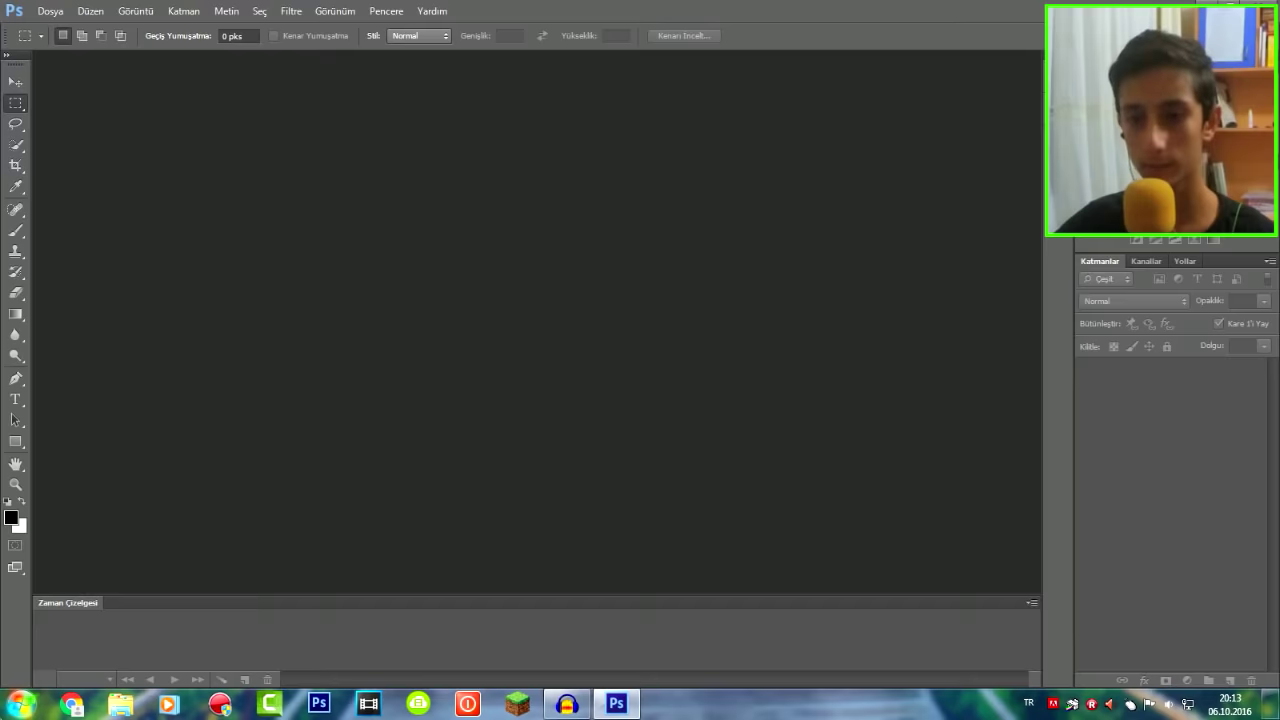
Browse in Windows Explorer to the background images folder C:\zKanal\Resim\Arkaplan
left_click(20, 704)
left_click(265, 432)
double_click(562, 300)
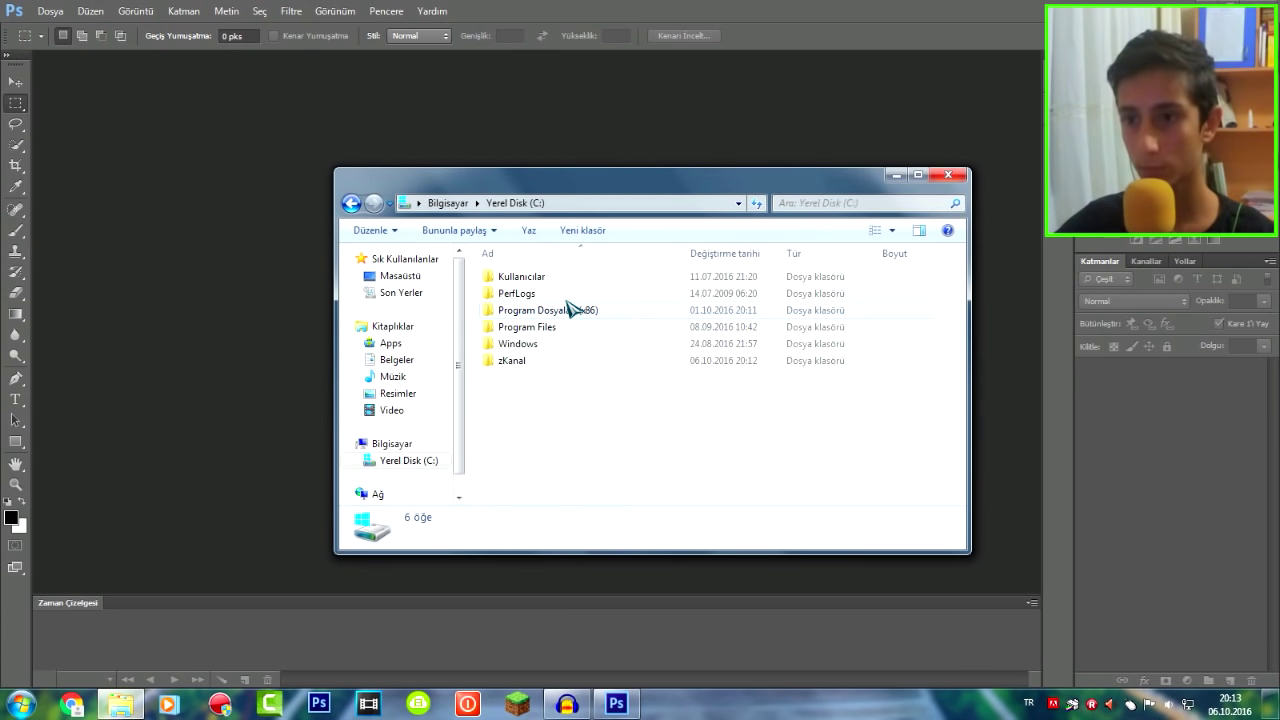
double_click(557, 363)
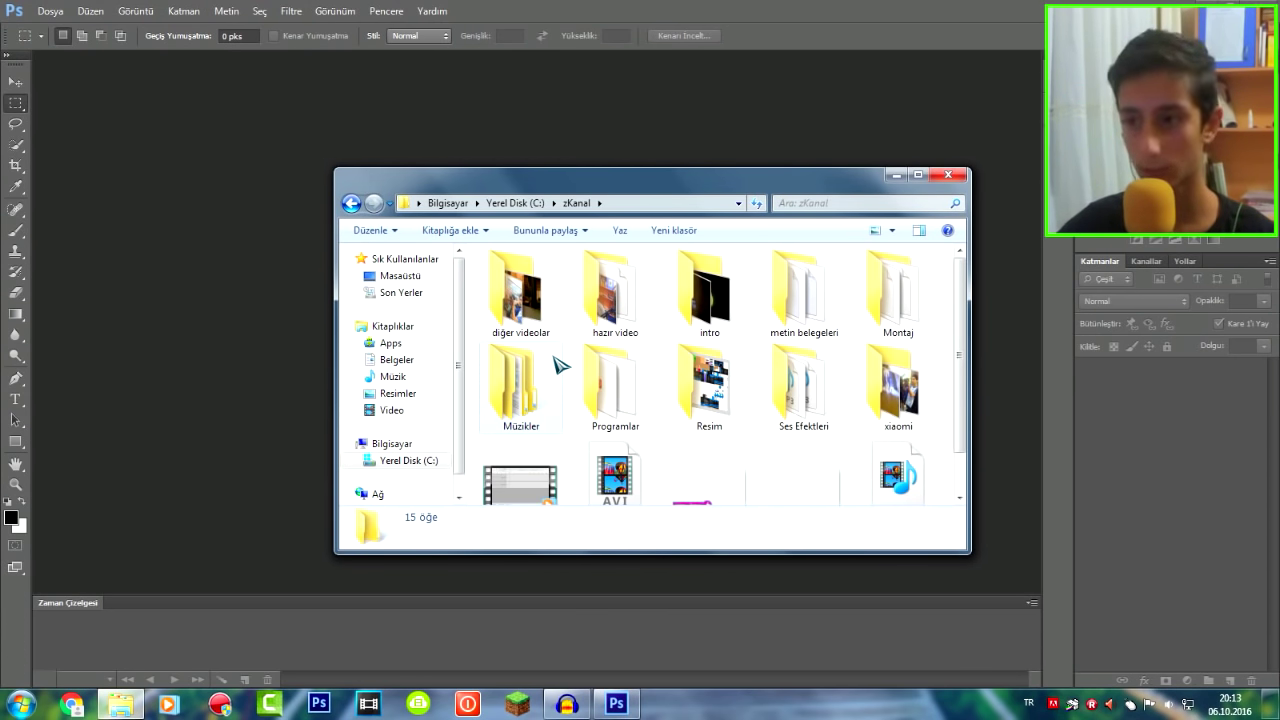
key("r")
key("Return")
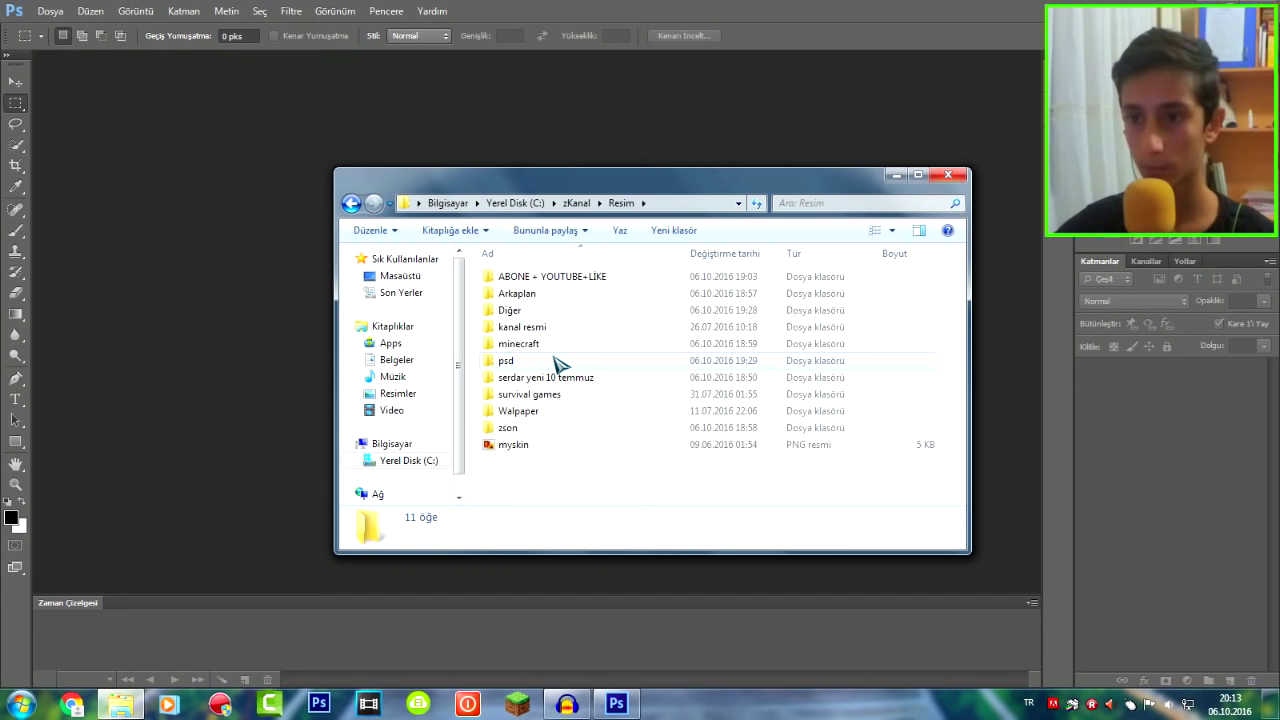
type("ar")
key("Return")
Open the background image mavi.jpg from the Arkaplan folder in Photoshop
scroll(646, 394, "down", 5)
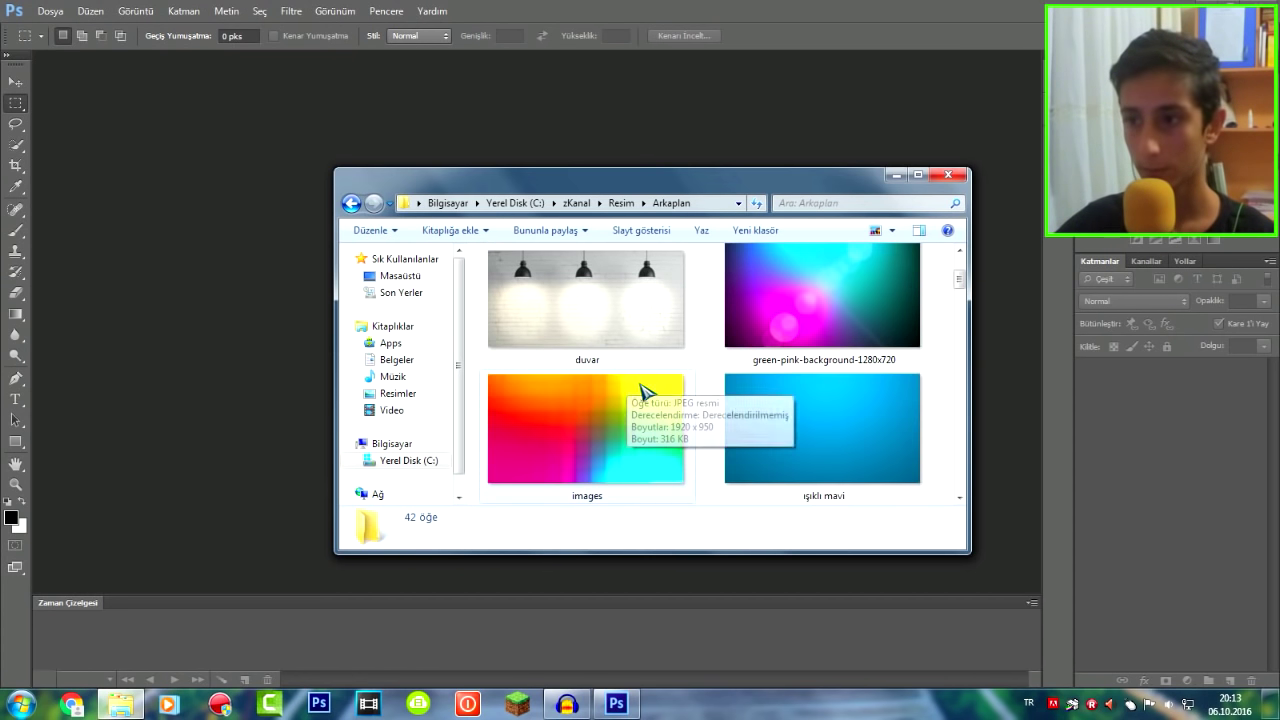
scroll(684, 405, "down", 1)
left_click_drag(820, 293, 151, 277)
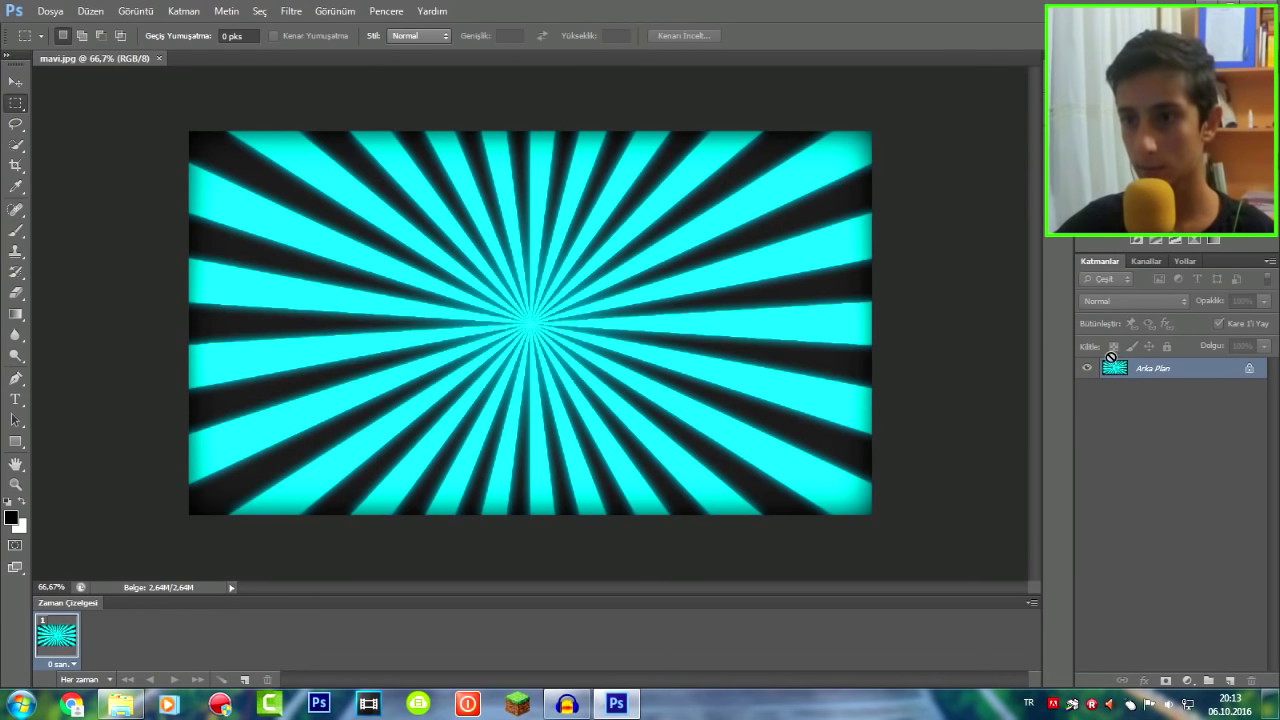
Activate the Move tool and resize the image to 1280 pixels wide and 720 pixels high
left_click(16, 80)
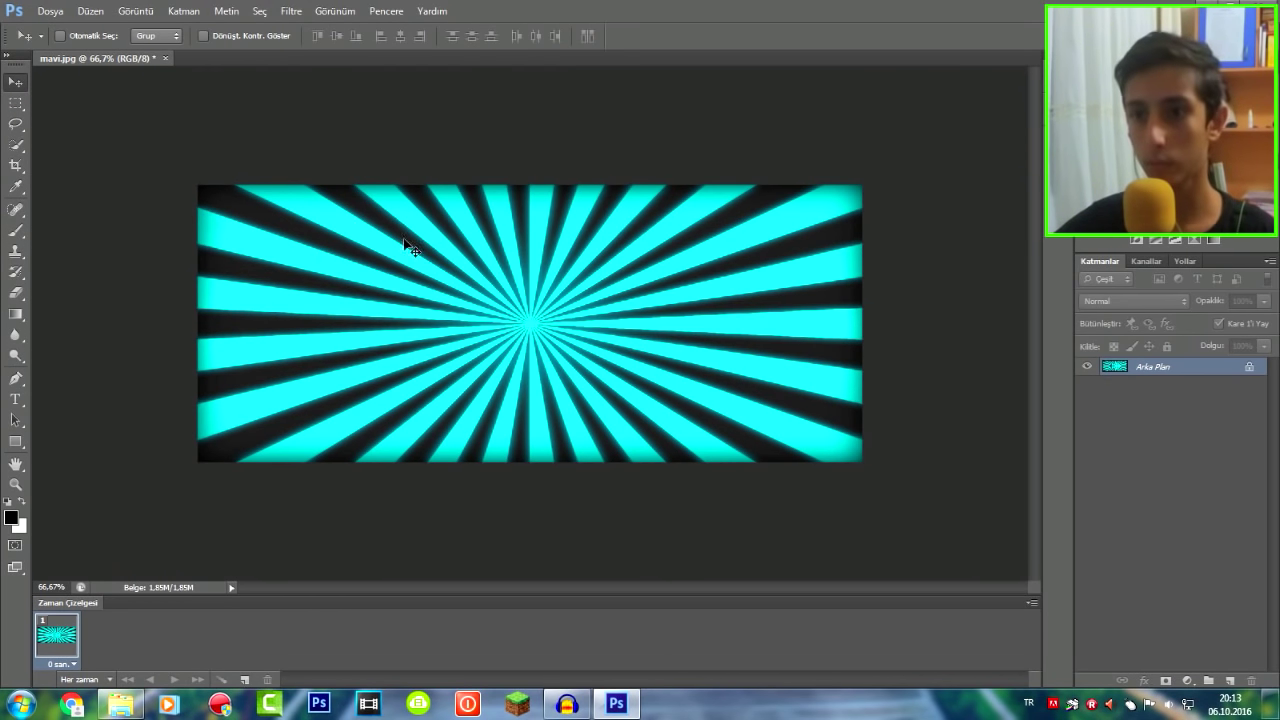
left_click(138, 11)
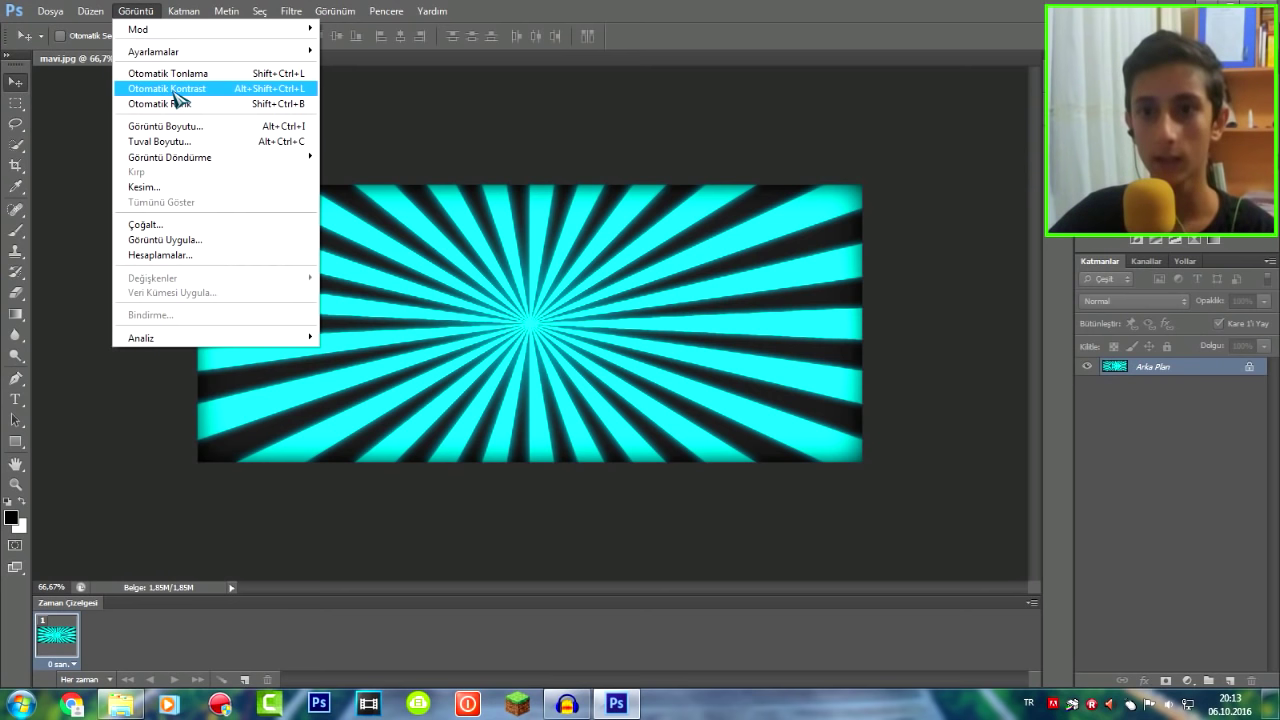
left_click(192, 127)
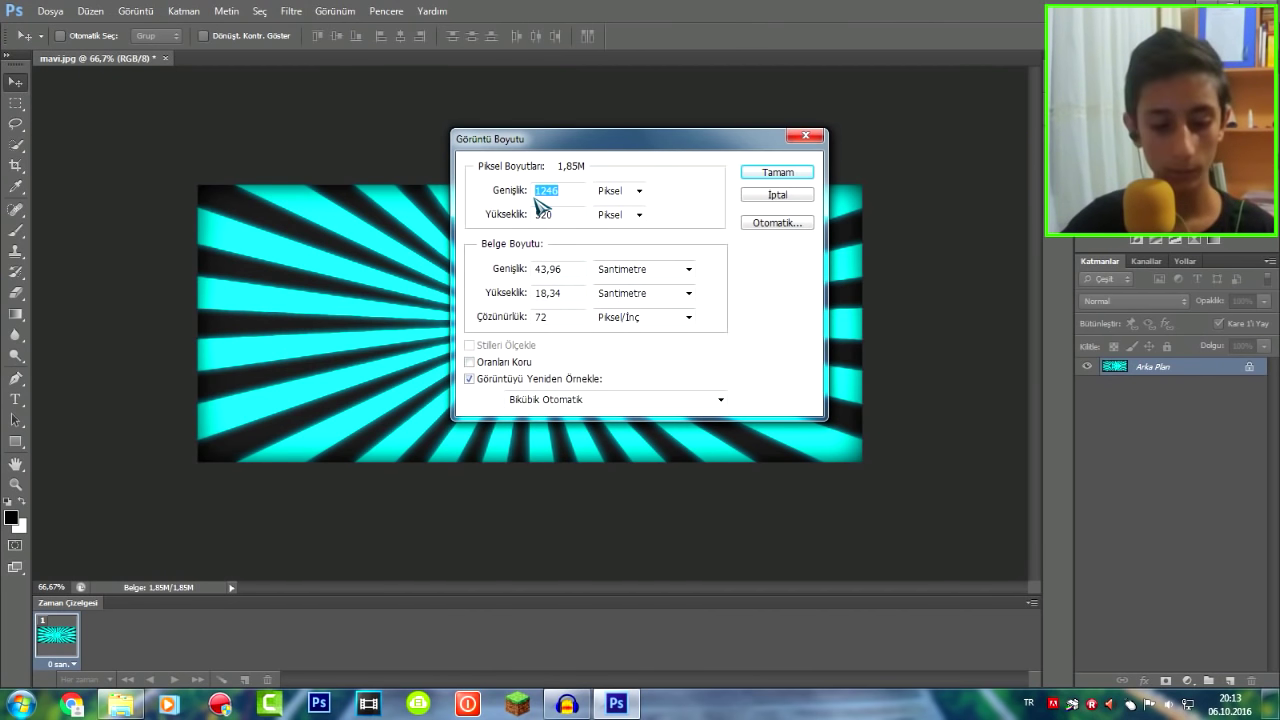
type("1280")
key("Tab")
key("Tab")
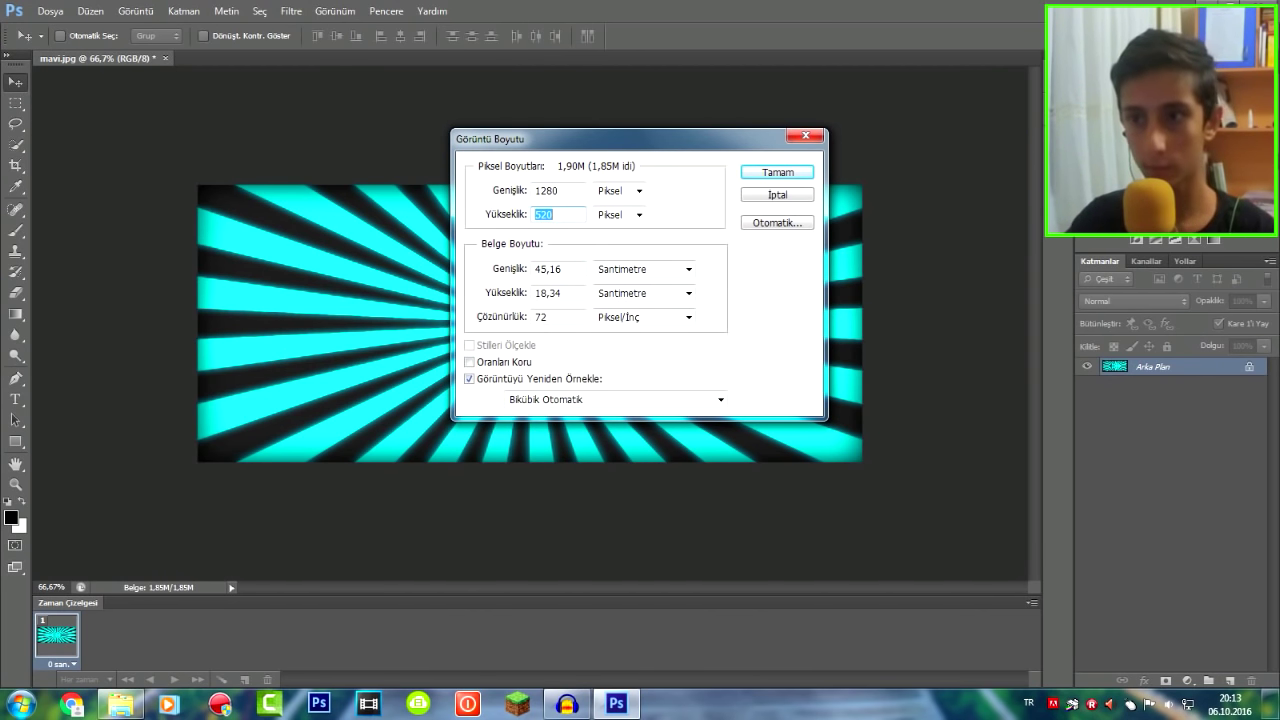
type("720")
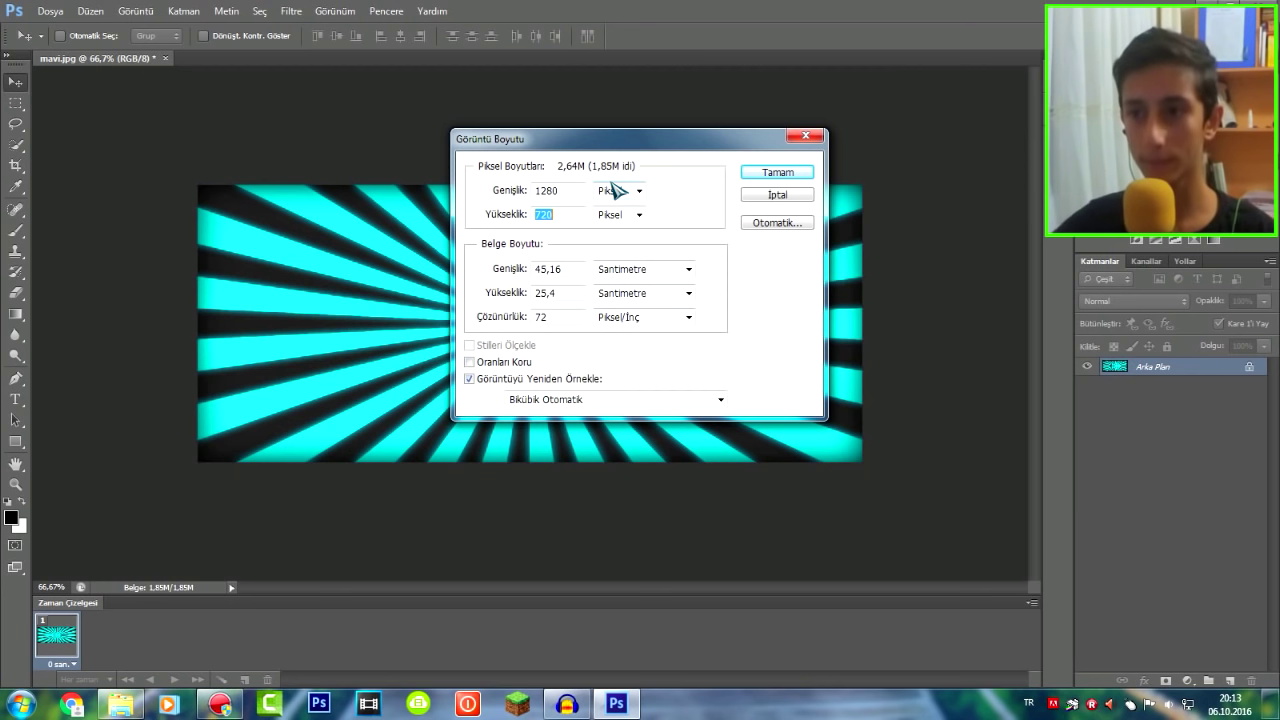
left_click(615, 190)
left_click(610, 205)
key("Tab")
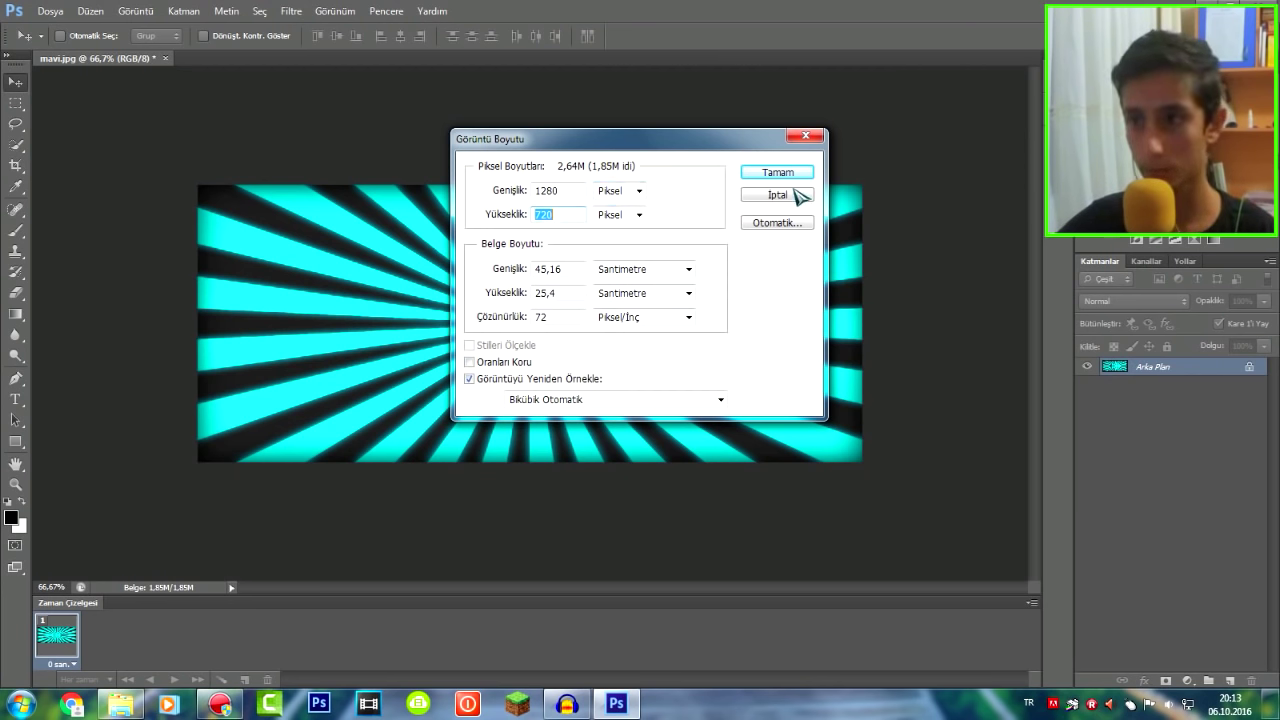
left_click(779, 174)
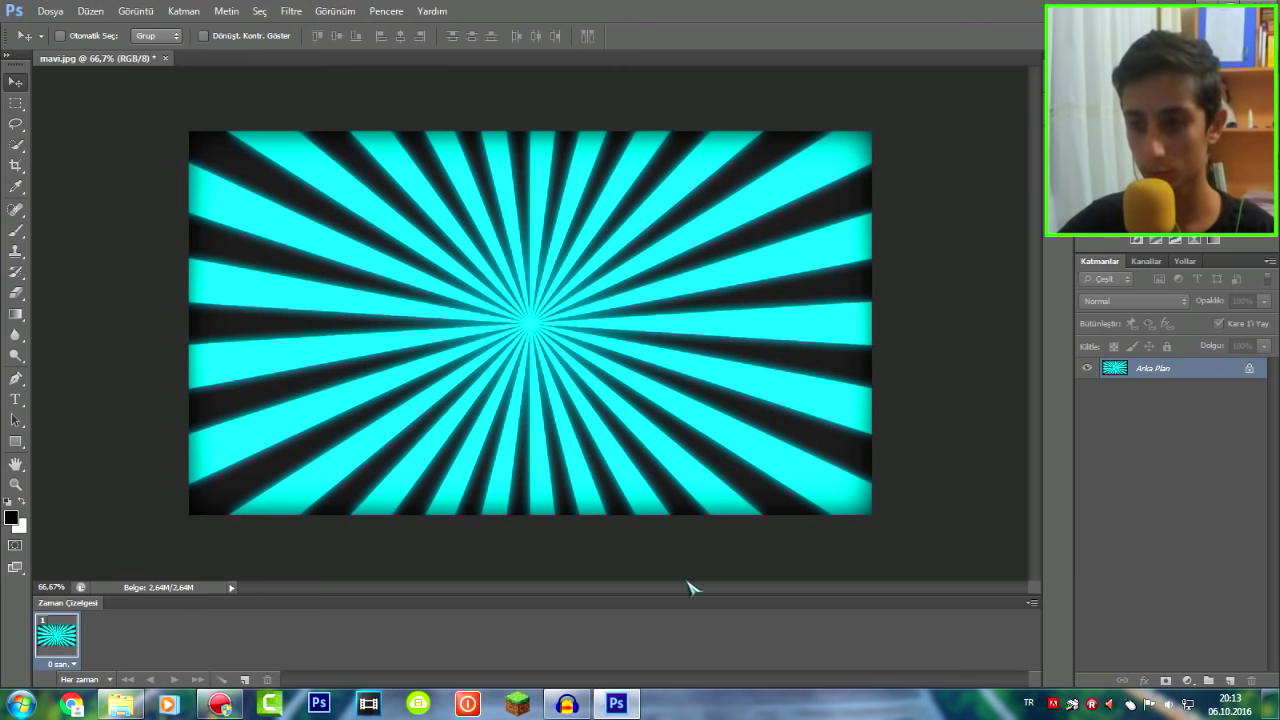